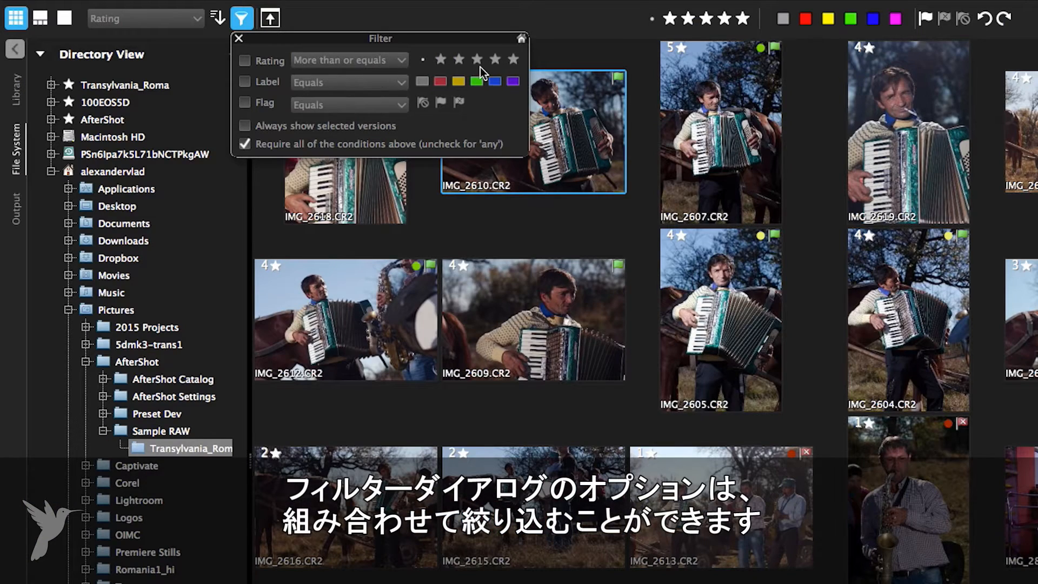
# - Filter the thumbnails to photos rated four stars or more that carry the red color label
pyautogui.click(513, 60)
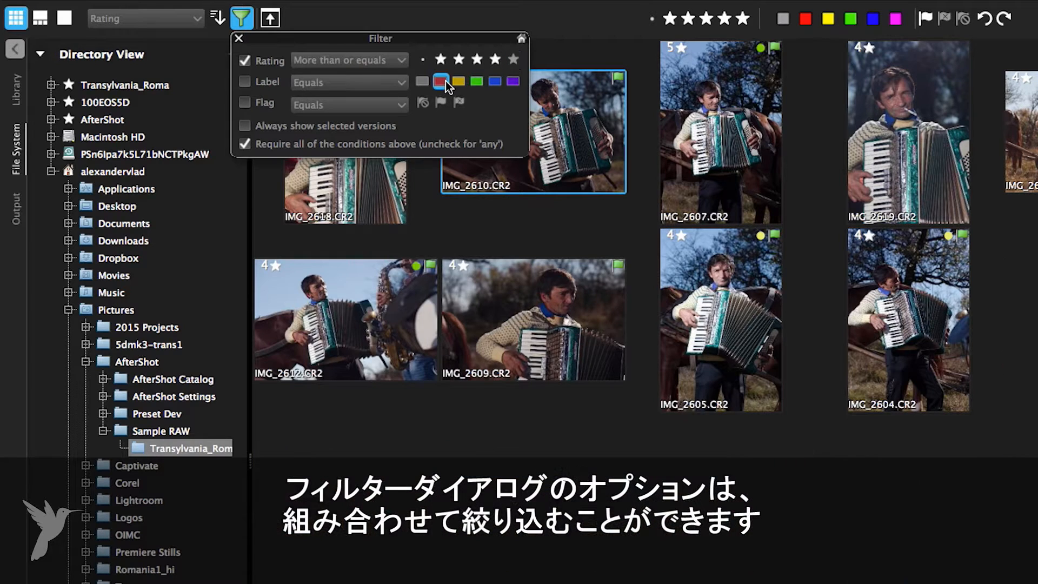
pyautogui.click(441, 81)
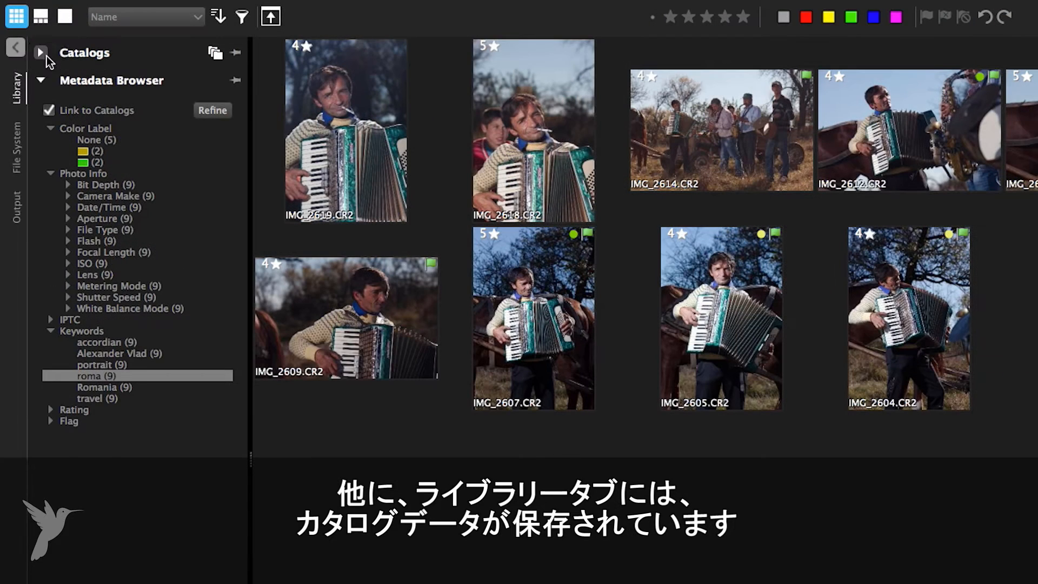
# - Expand the Catalogs section of the library to show the stored catalog
pyautogui.click(47, 56)
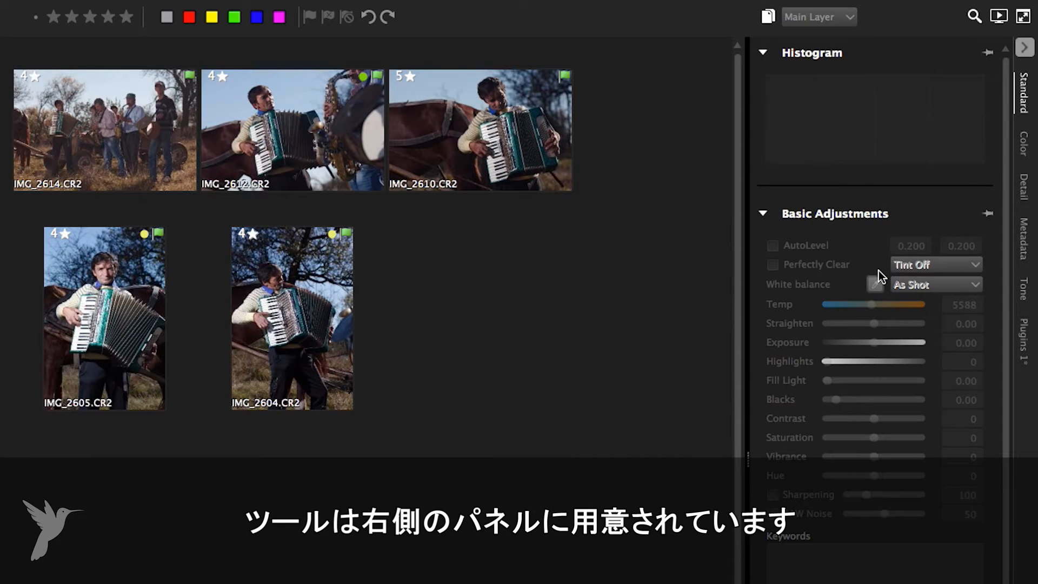
# - Look through the Color, Detail, Metadata, Tone and Plugins tool groups, ending on the Standard tools
pyautogui.click(1023, 140)
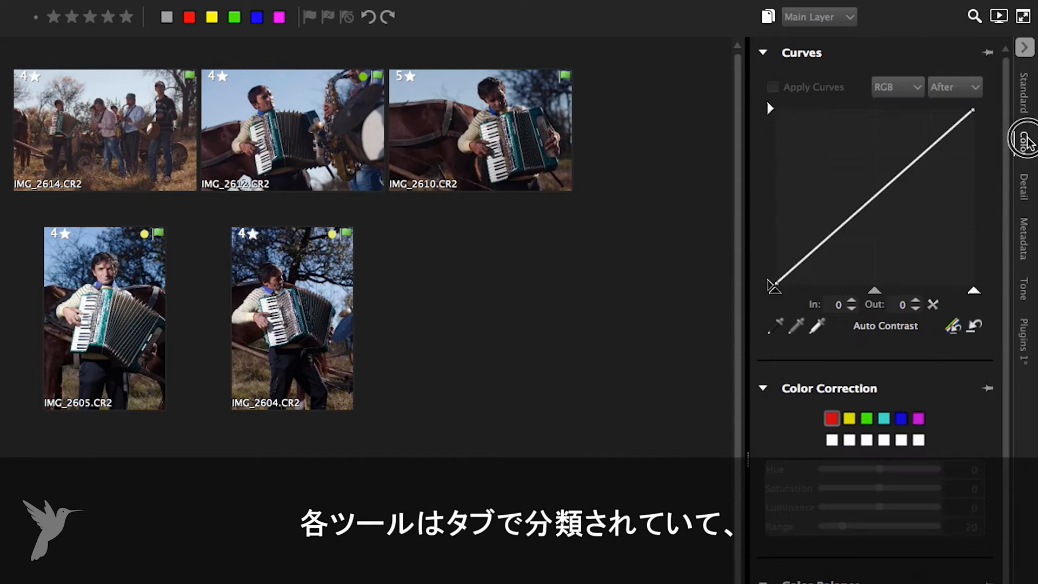
pyautogui.click(1024, 189)
pyautogui.click(1024, 238)
pyautogui.click(1024, 291)
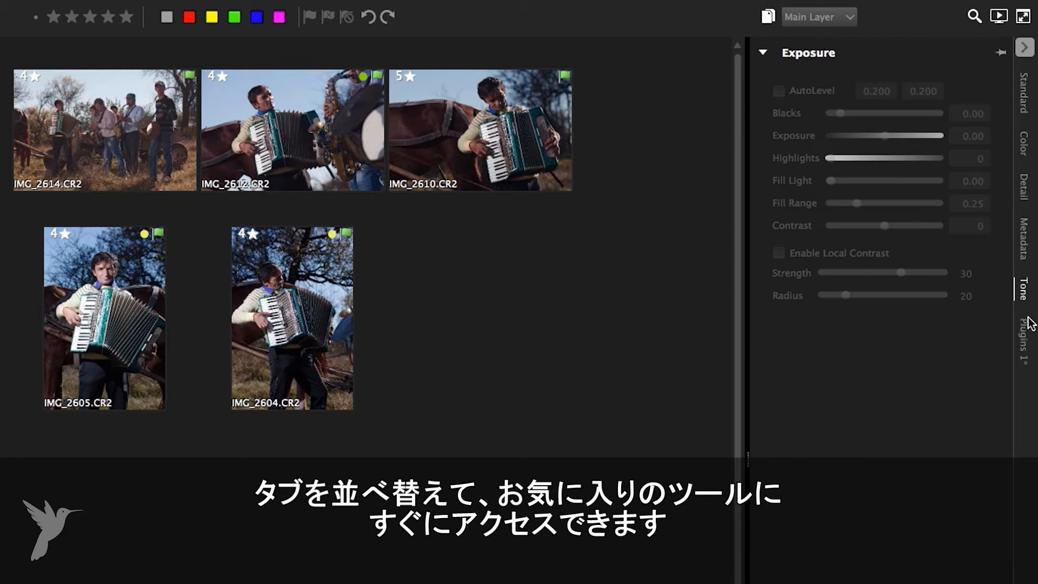
pyautogui.click(1027, 327)
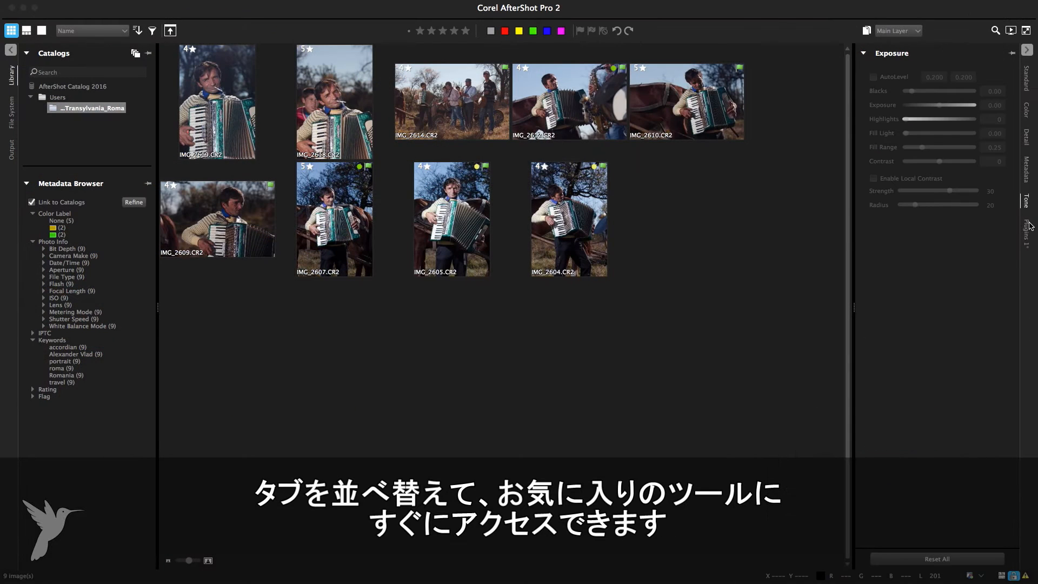
pyautogui.click(1028, 228)
pyautogui.click(1027, 78)
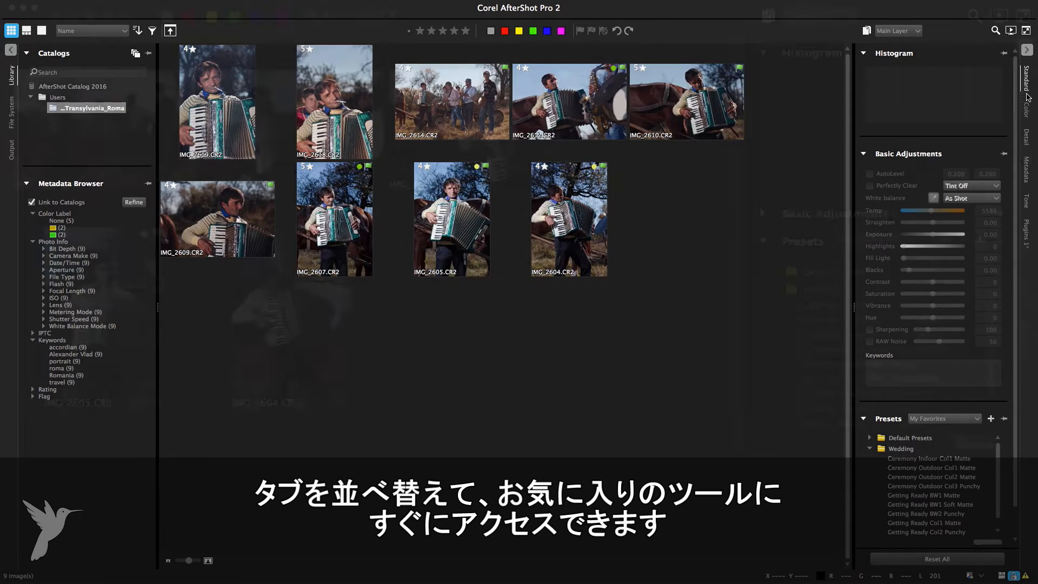
# - Rearrange the tool groups so that Metadata comes after Tone and before Plugins 1
pyautogui.click(1026, 110)
pyautogui.moveTo(1023, 238); pyautogui.dragTo(1025, 358)
pyautogui.moveTo(1025, 293); pyautogui.dragTo(1025, 398)
pyautogui.click(1024, 188)
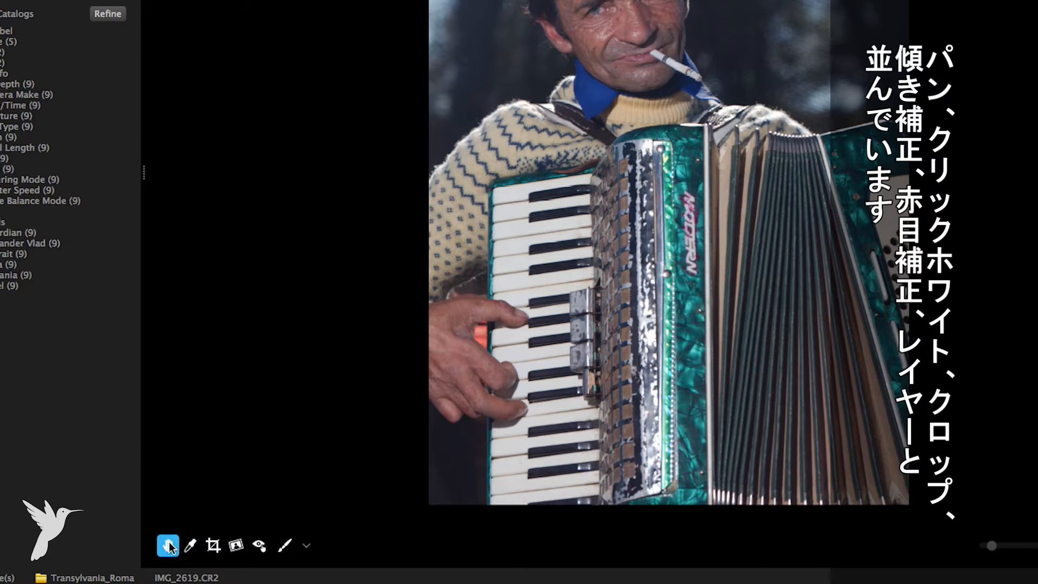
pyautogui.click(190, 545)
pyautogui.click(213, 546)
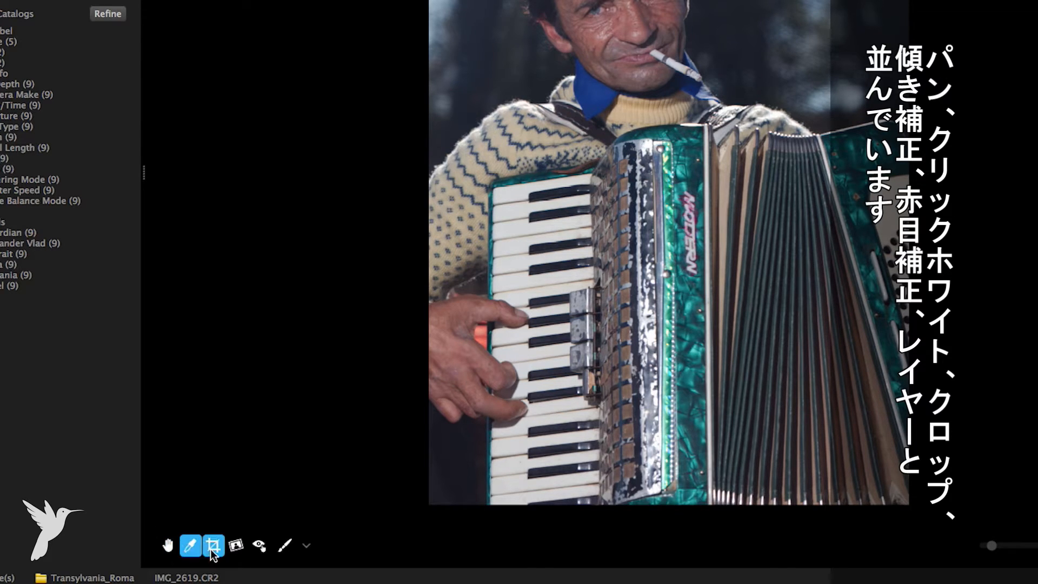
pyautogui.click(236, 547)
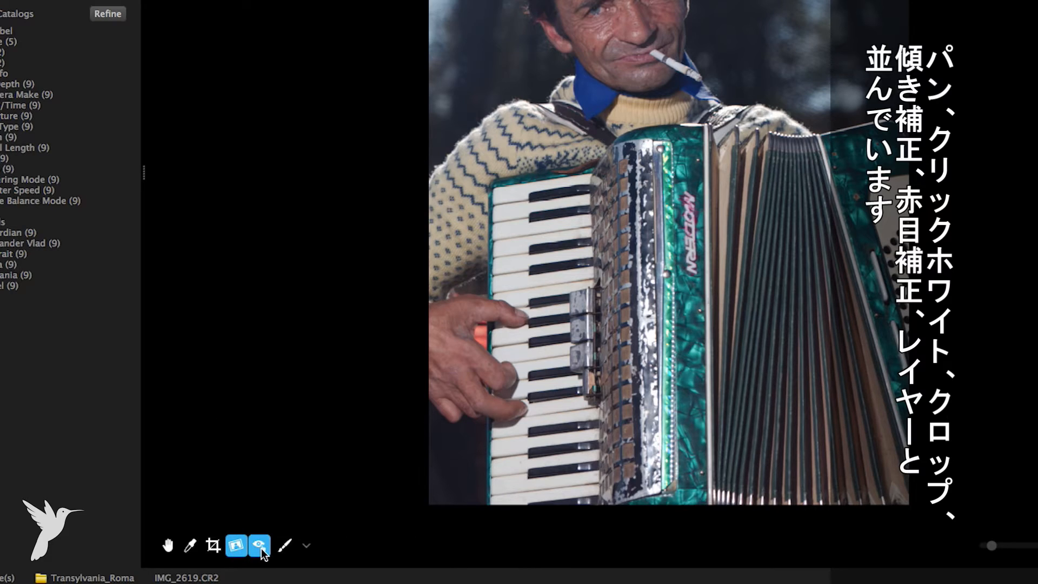
pyautogui.click(259, 546)
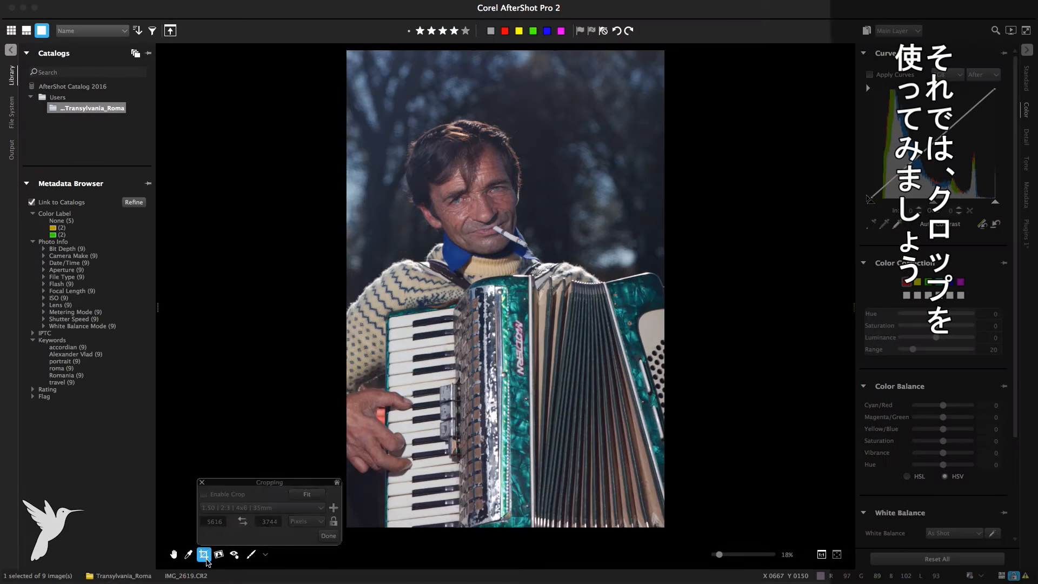
# - Enable cropping on IMG_2619.CR2 and crop it to about 4816 × 3211 pixels around the accordion player, repositioning the frame
pyautogui.click(213, 545)
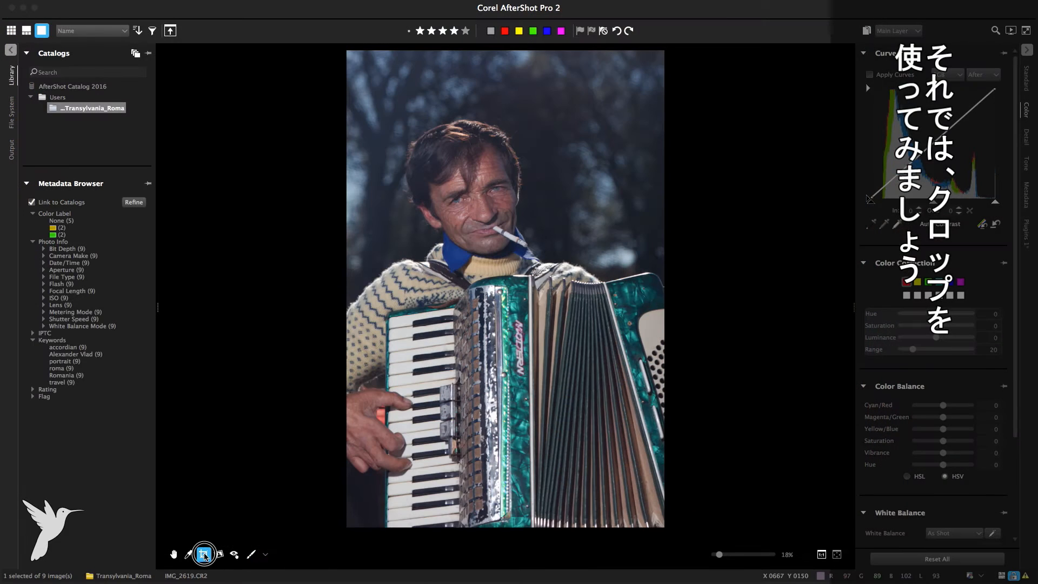
pyautogui.click(203, 494)
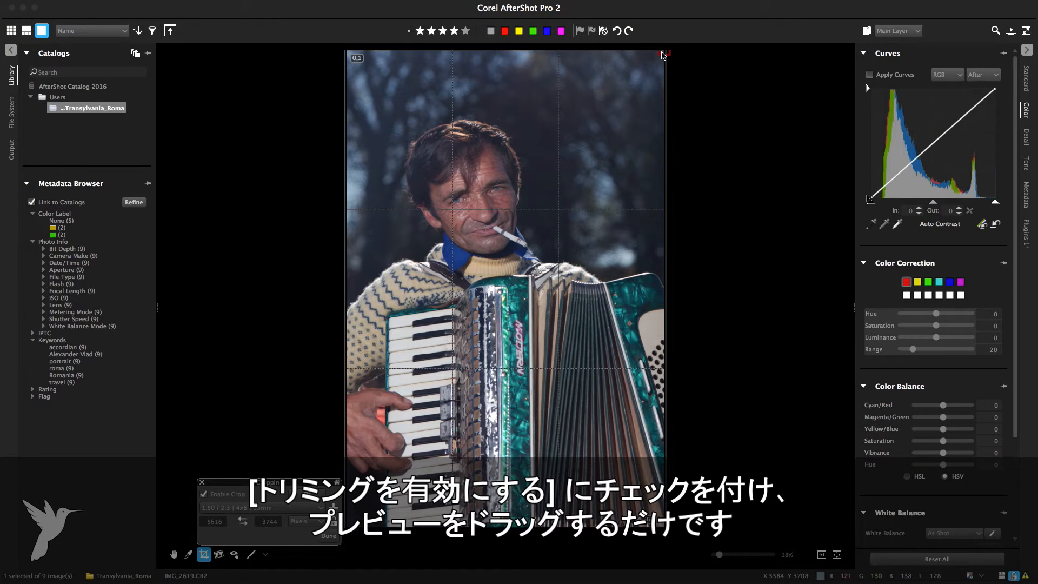
pyautogui.moveTo(664, 52); pyautogui.dragTo(619, 117)
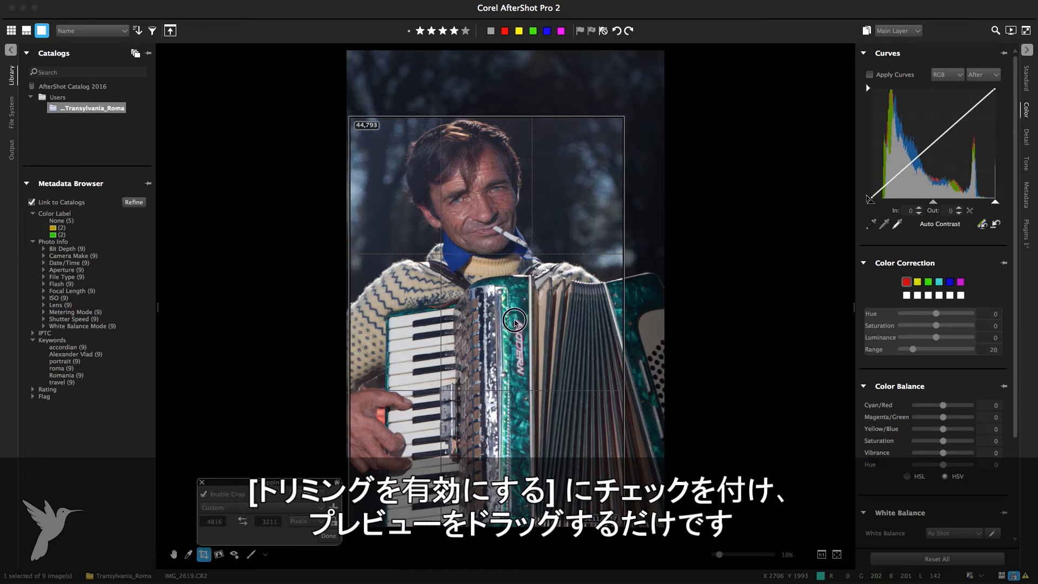
pyautogui.moveTo(516, 324); pyautogui.dragTo(492, 340)
pyautogui.click(204, 554)
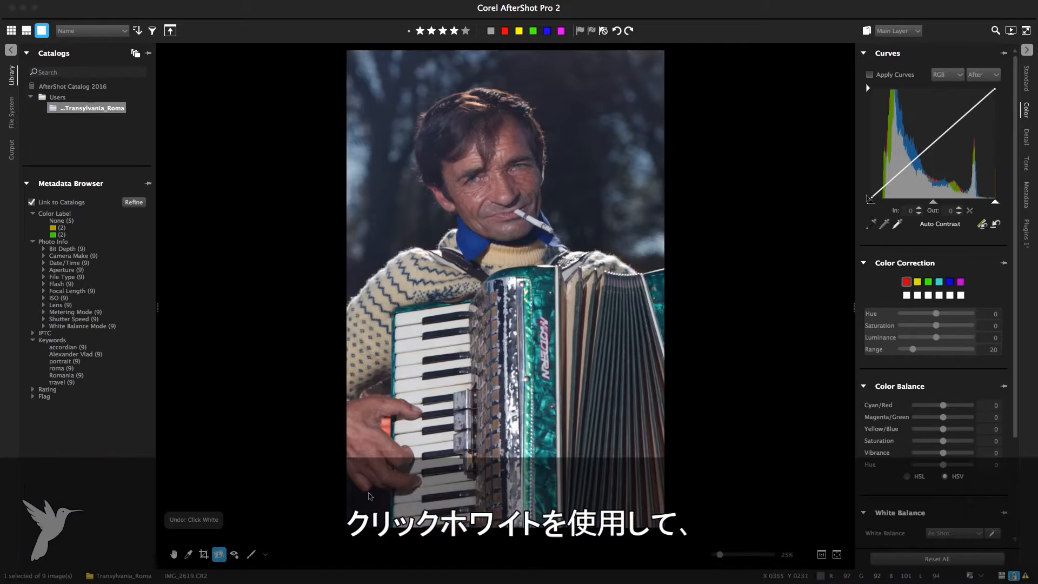
# - Correct the white balance with Click White by sampling the accordion's white keys and the cigarette
pyautogui.click(189, 557)
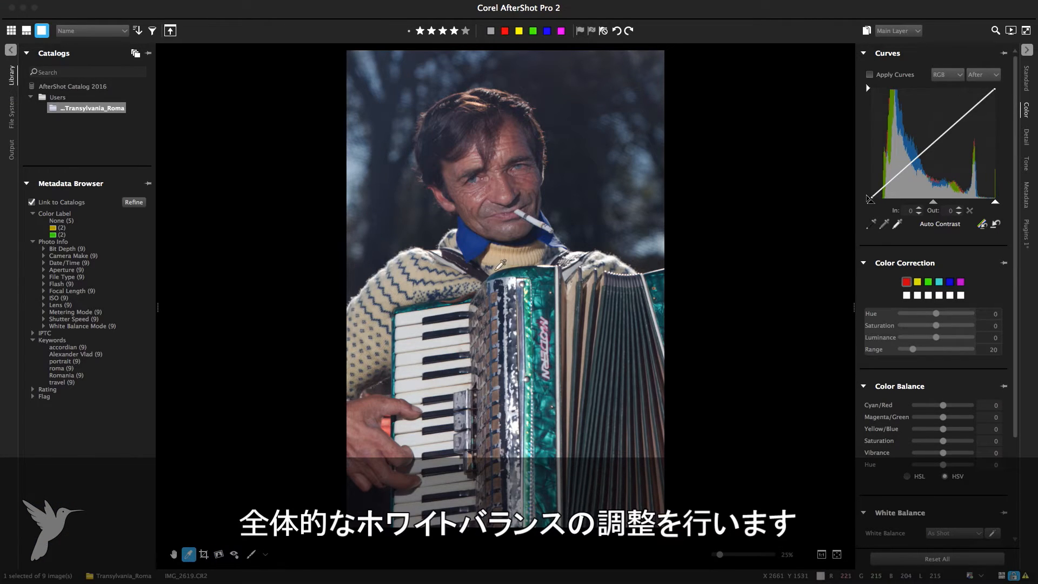
pyautogui.click(414, 342)
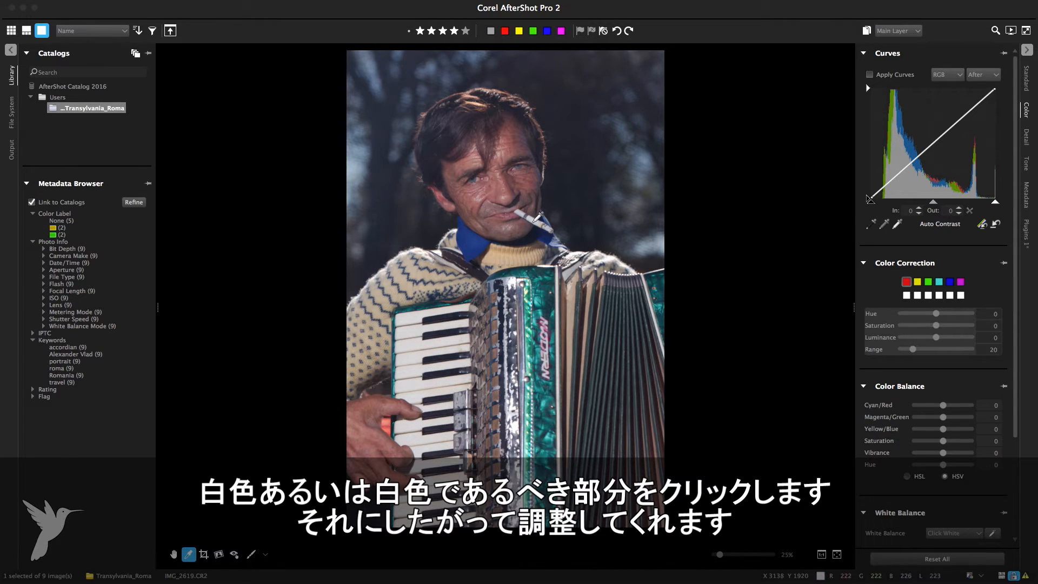
pyautogui.click(534, 221)
pyautogui.click(409, 348)
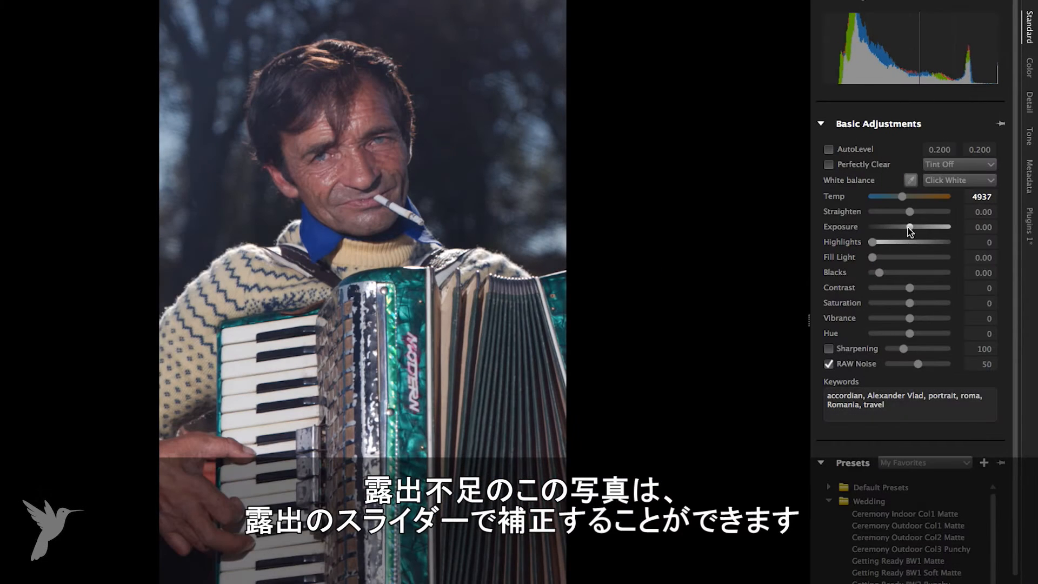
# - Set the exposure to 0.53 and turn the photo black and white by lowering saturation to -100
pyautogui.moveTo(907, 227); pyautogui.dragTo(916, 230)
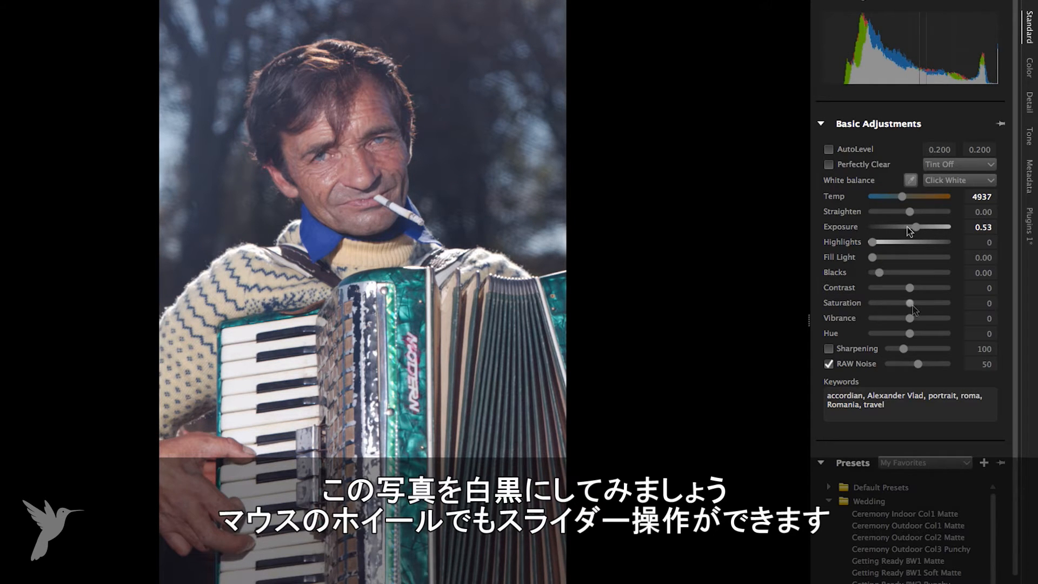
pyautogui.scroll(-3, 912, 306)
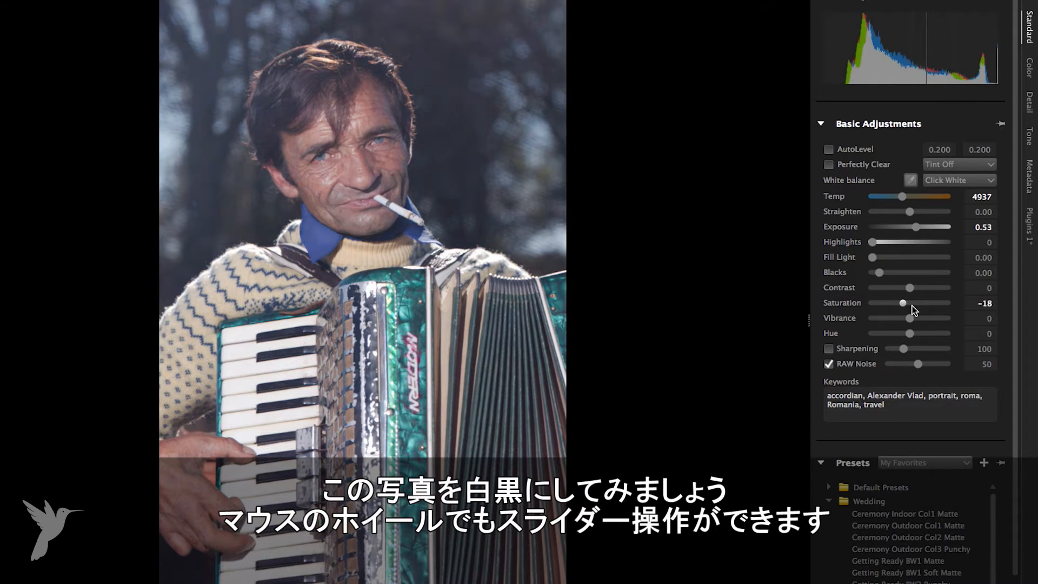
pyautogui.scroll(-15, 911, 306)
pyautogui.scroll(-15, 907, 304)
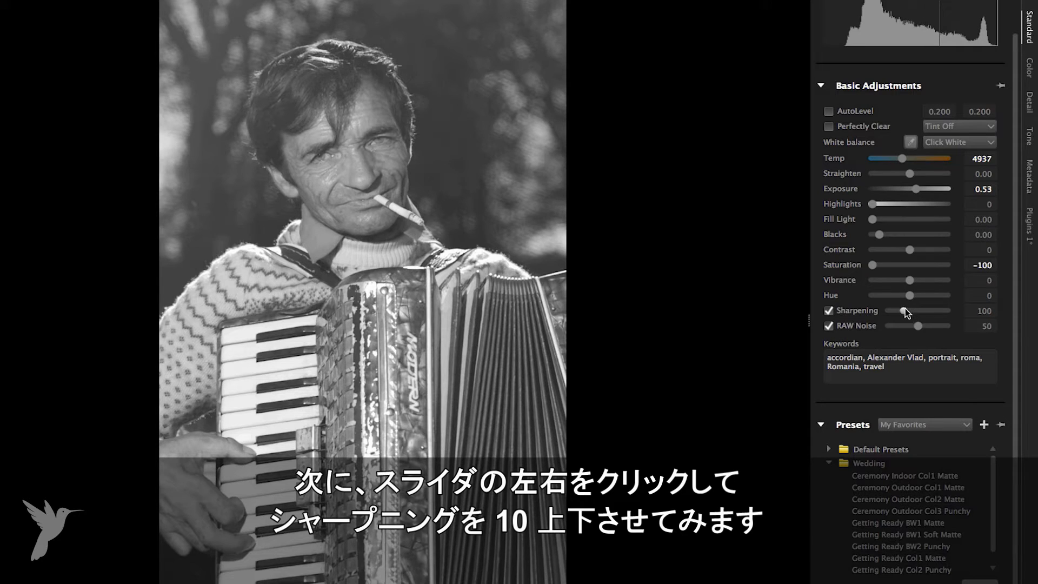
# - Raise the sharpening amount in steps to 130 and bring it back down to 100
pyautogui.scroll(1, 905, 308)
pyautogui.scroll(-1, 905, 308)
pyautogui.click(953, 313)
pyautogui.click(947, 313)
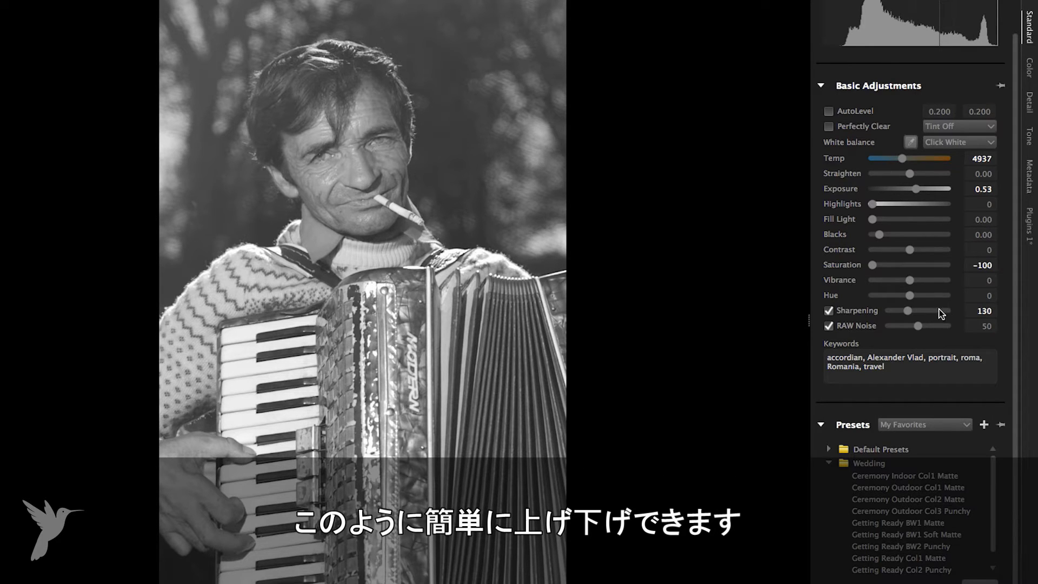
pyautogui.click(887, 313)
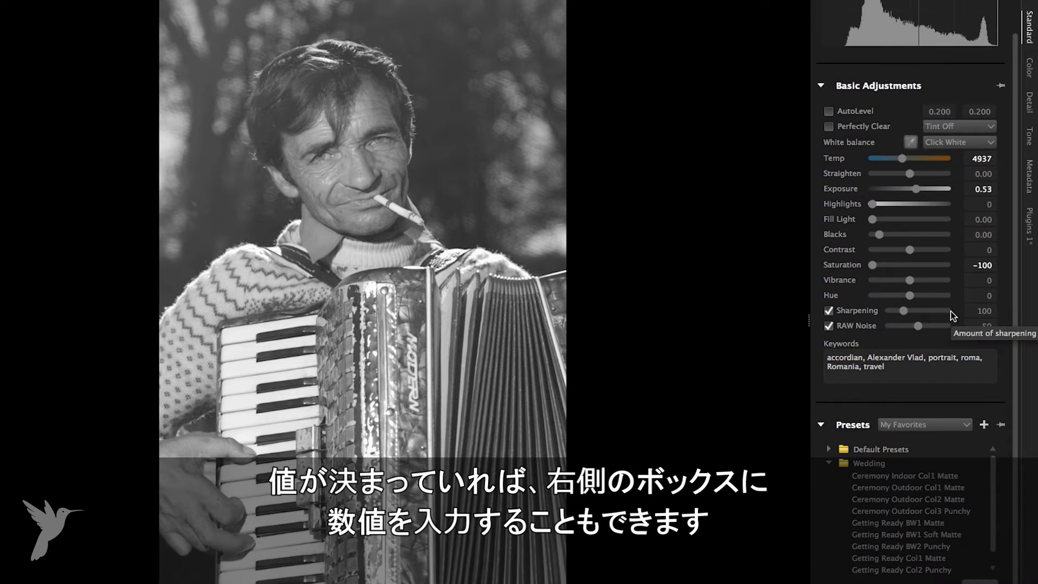
# - Set the sharpening amount to 154 by entering the value directly
pyautogui.click(981, 311)
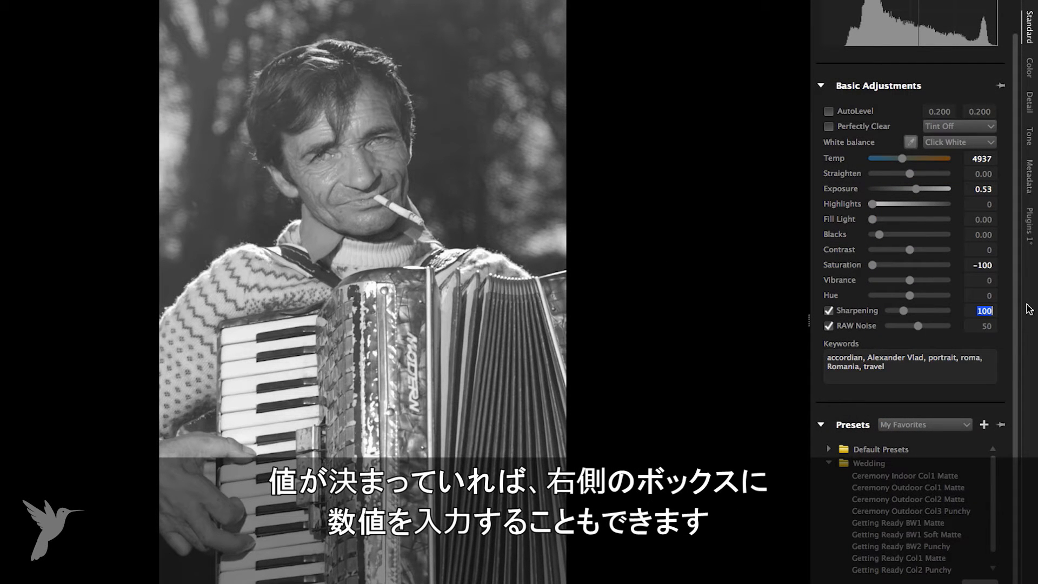
pyautogui.write('150')
pyautogui.press('Return')
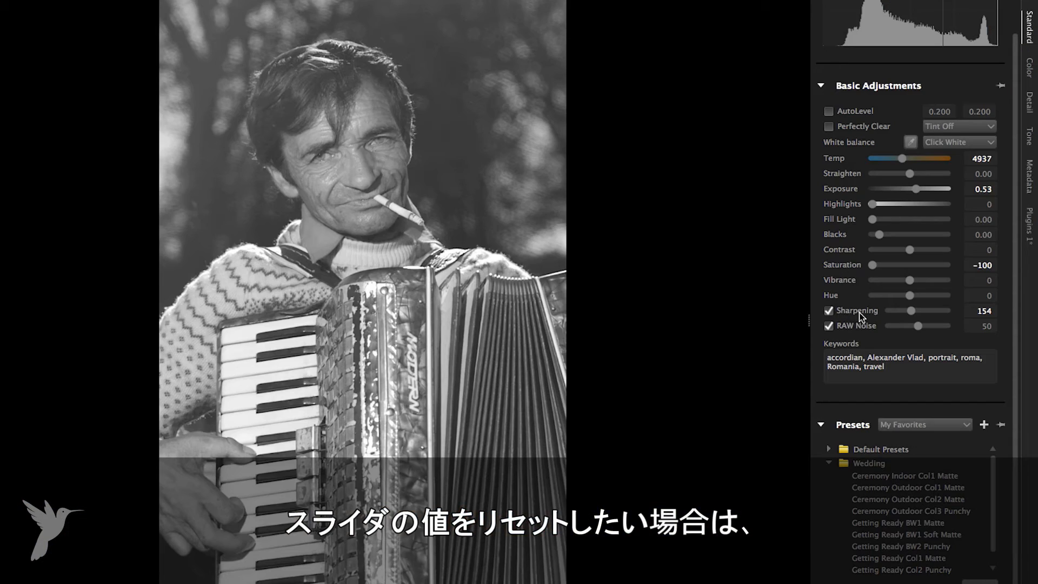
# - Reset the sharpening and saturation sliders to their defaults, and reset all remaining adjustments of the photo
pyautogui.doubleClick(861, 315)
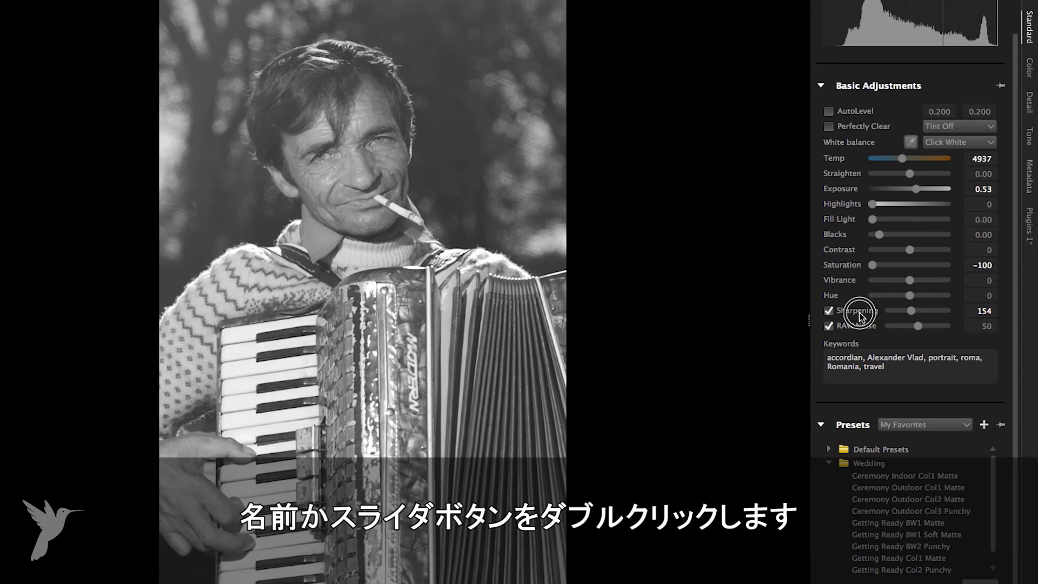
pyautogui.doubleClick(908, 309)
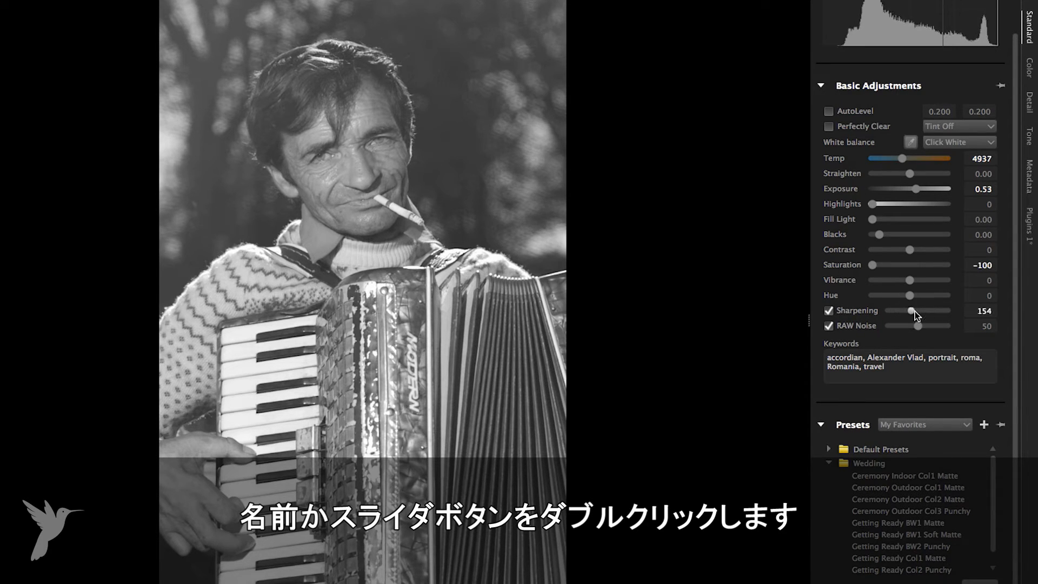
pyautogui.doubleClick(872, 264)
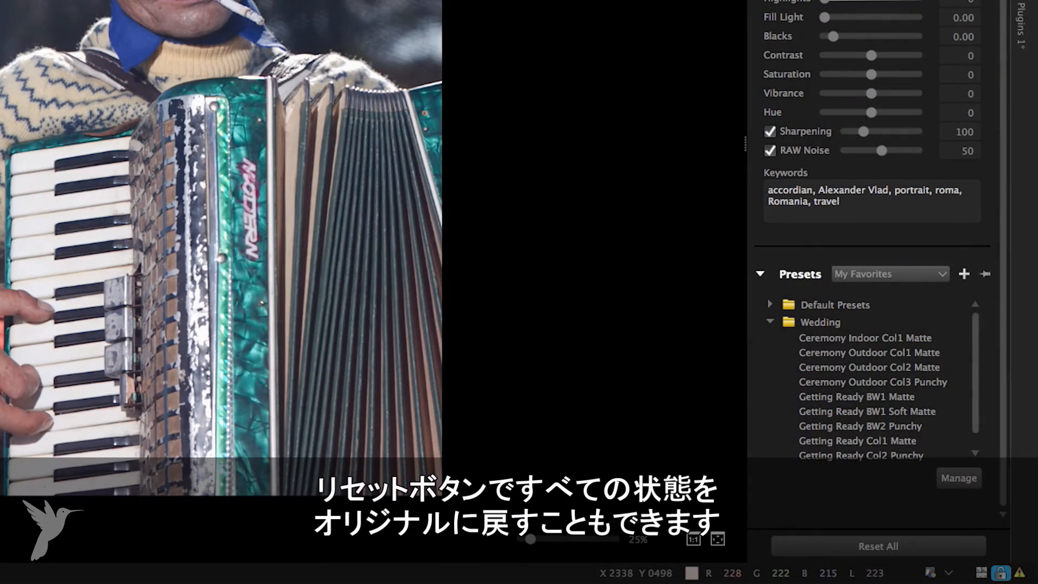
pyautogui.click(916, 546)
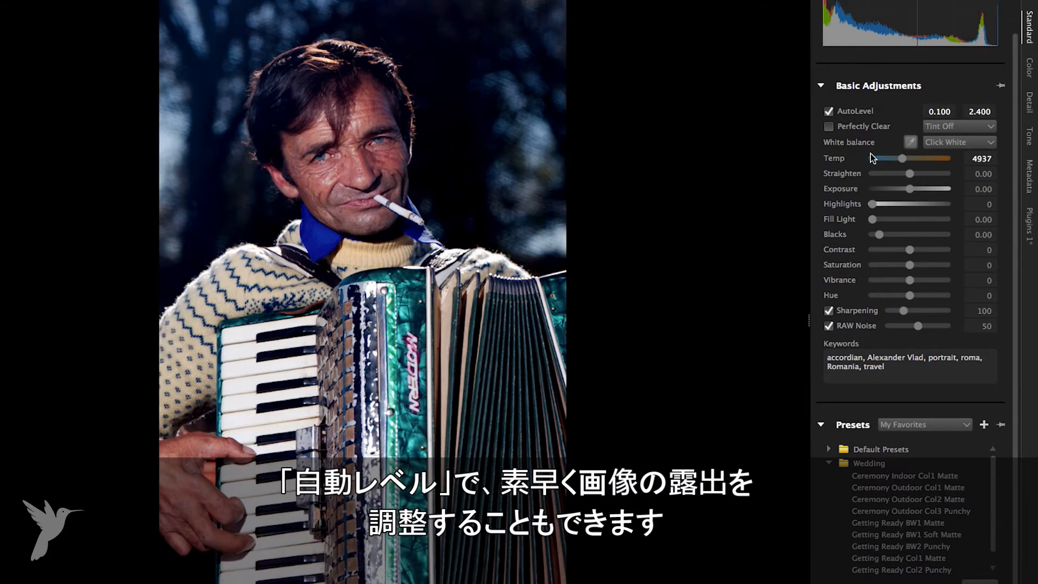
# - Switch AutoLevel off and on to compare its effect on the photo, leaving it off
pyautogui.click(841, 108)
pyautogui.click(841, 109)
pyautogui.click(841, 107)
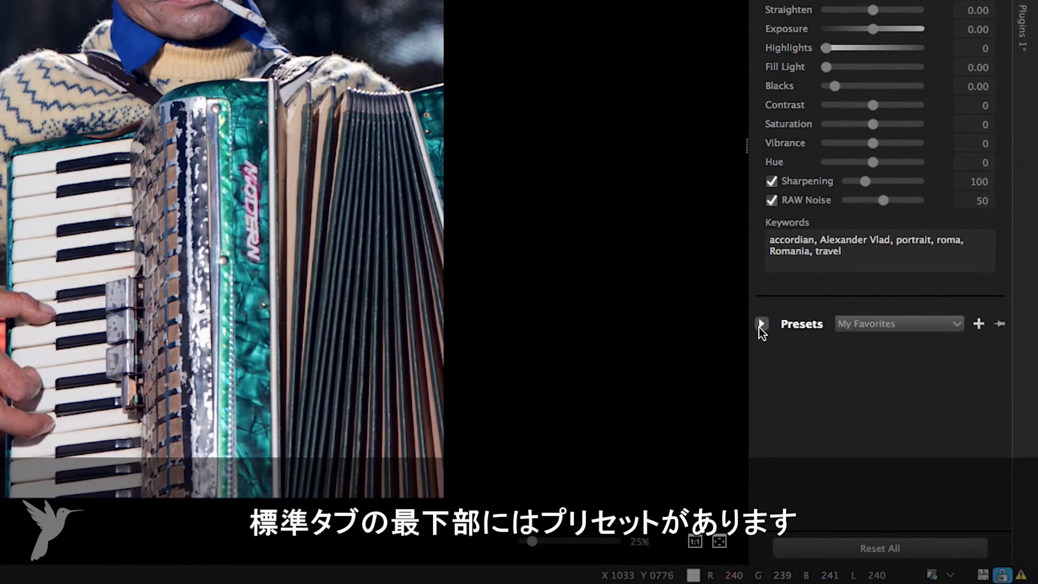
# - Expand the Presets section and open the list of preset collections
pyautogui.click(760, 327)
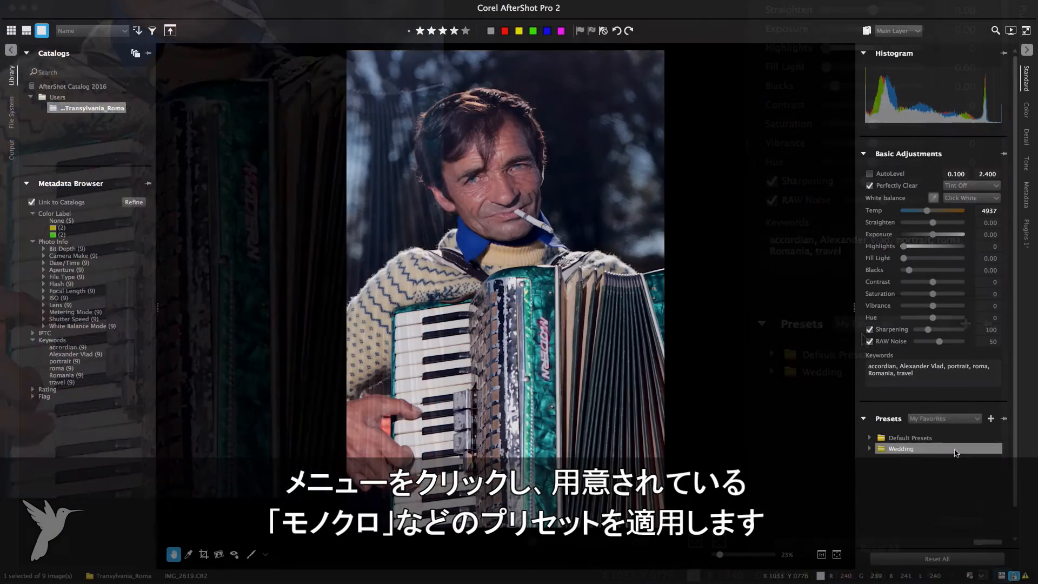
pyautogui.click(961, 419)
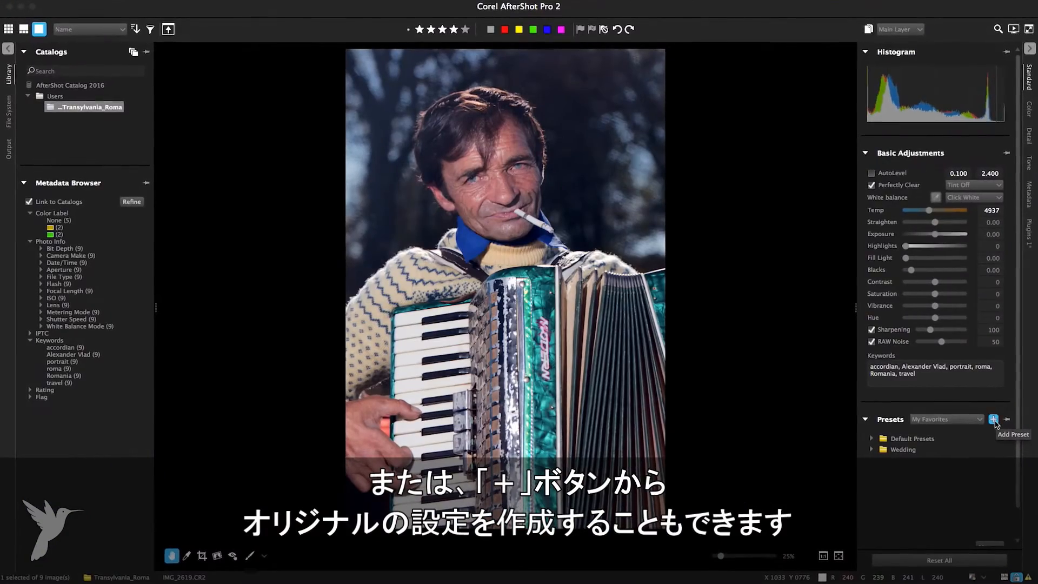
# - Save the photo's current adjustments as a preset named "New Preset 1"
pyautogui.click(997, 420)
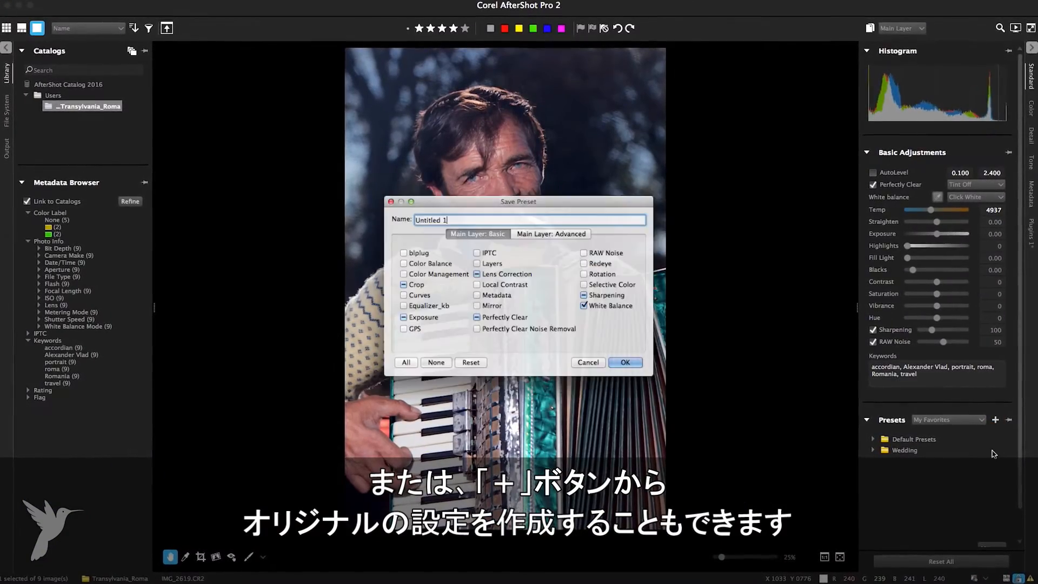
pyautogui.moveTo(642, 194); pyautogui.dragTo(861, 227)
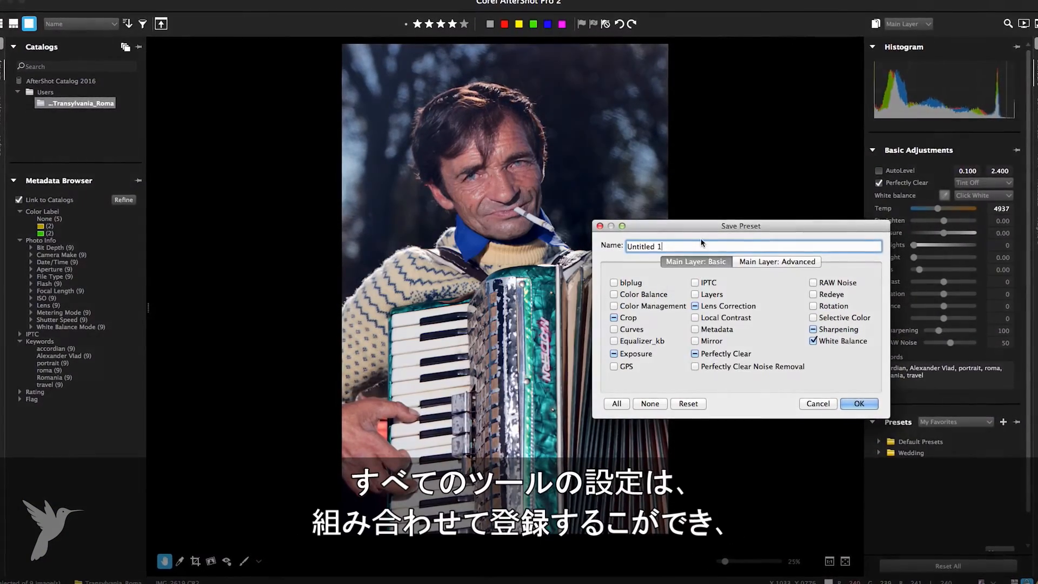
pyautogui.tripleClick(687, 242)
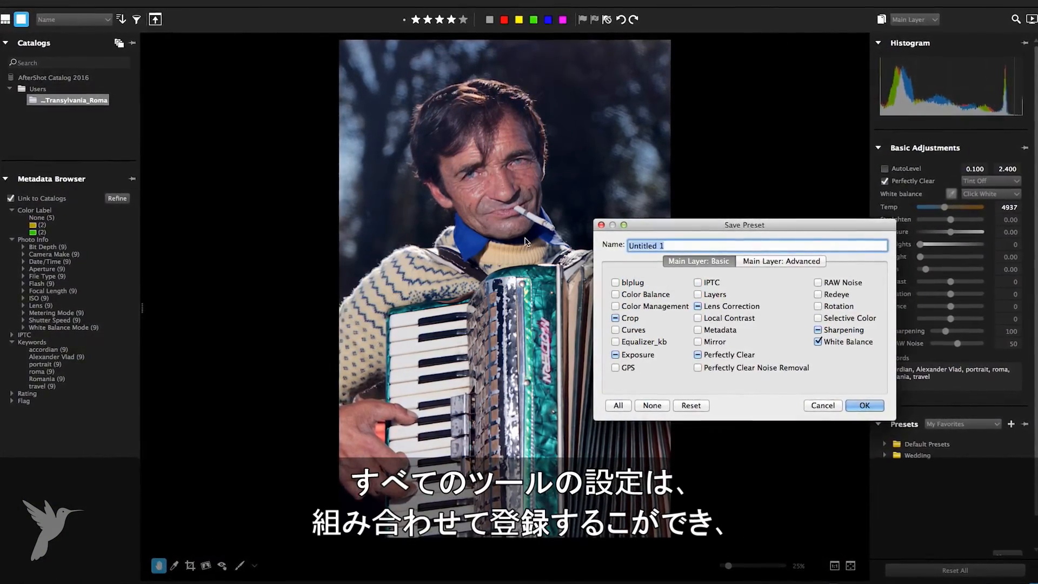
pyautogui.write('New')
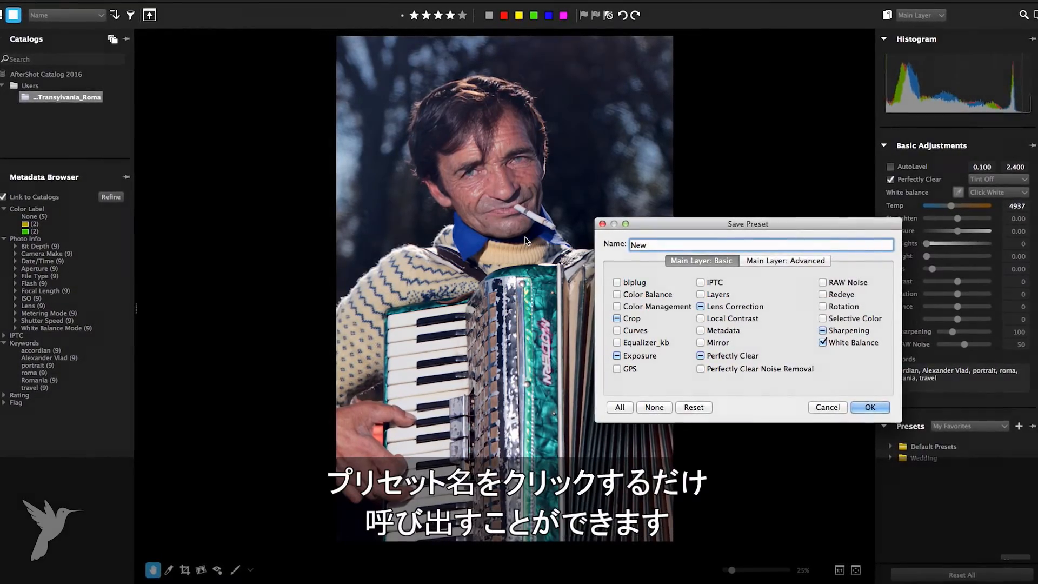
pyautogui.write(' Pre')
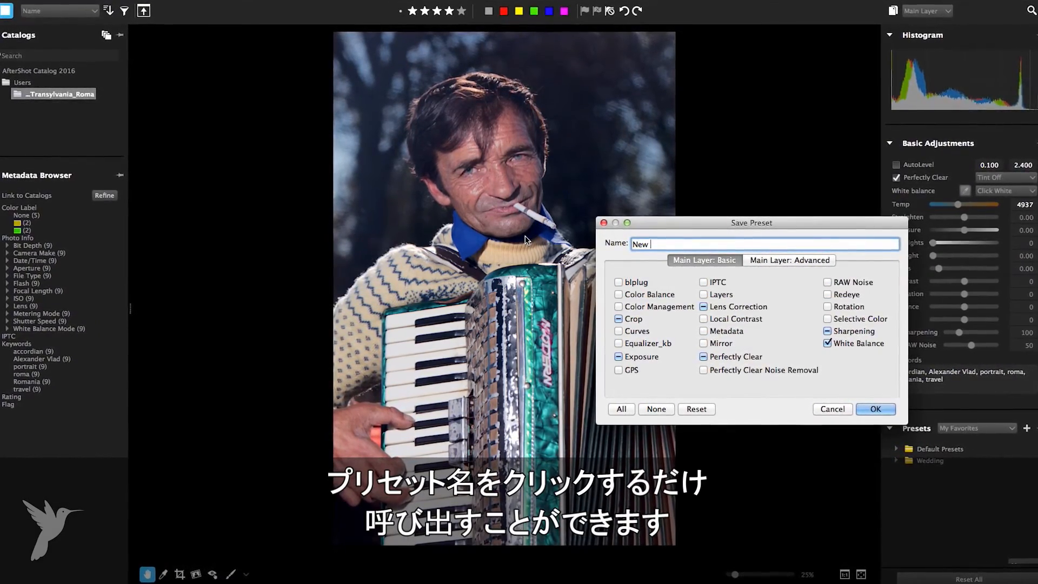
pyautogui.write('set 1')
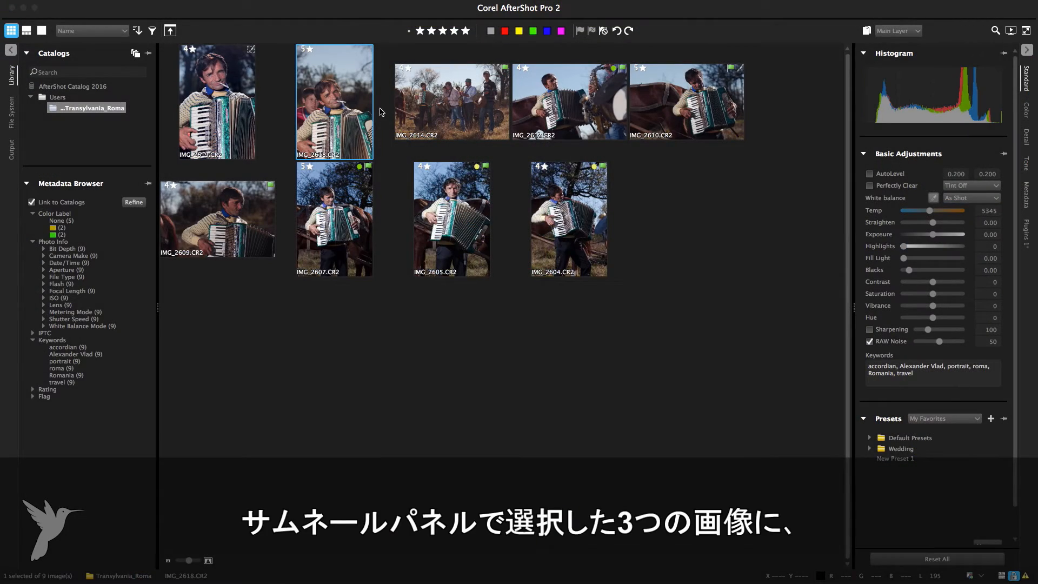
# - Select the photos IMG_2619, IMG_2618 and IMG_2614 together and apply the Sepia - Light preset to them
pyautogui.click(208, 112)
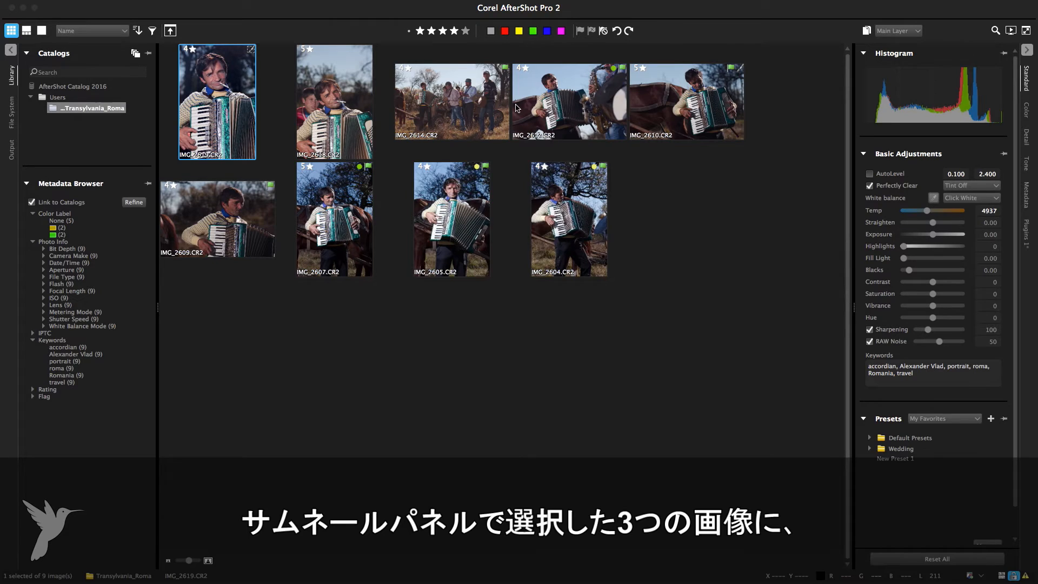
pyautogui.keyDown('shift'); pyautogui.click(461, 113); pyautogui.keyUp('shift')
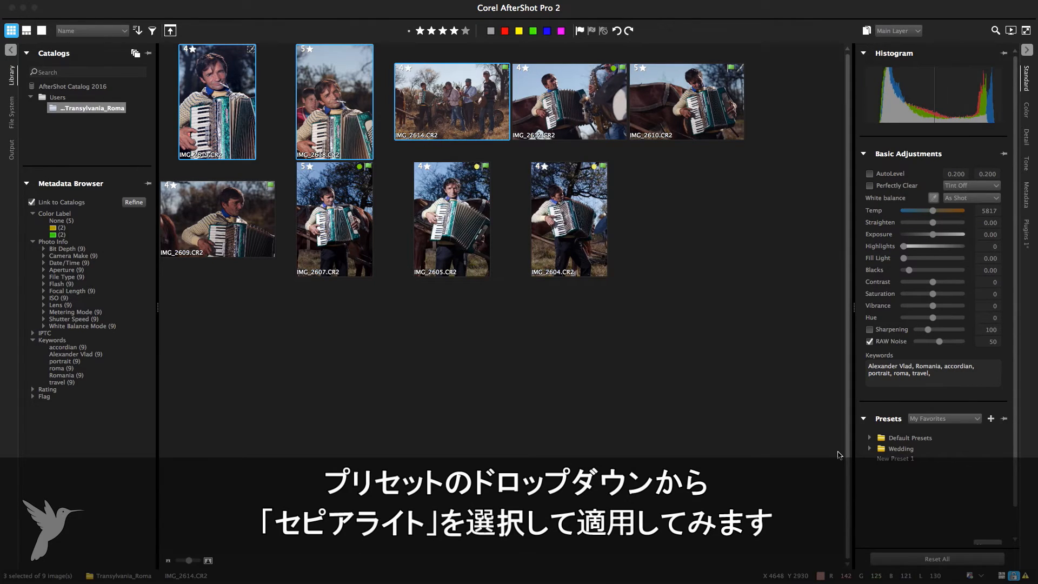
pyautogui.click(952, 419)
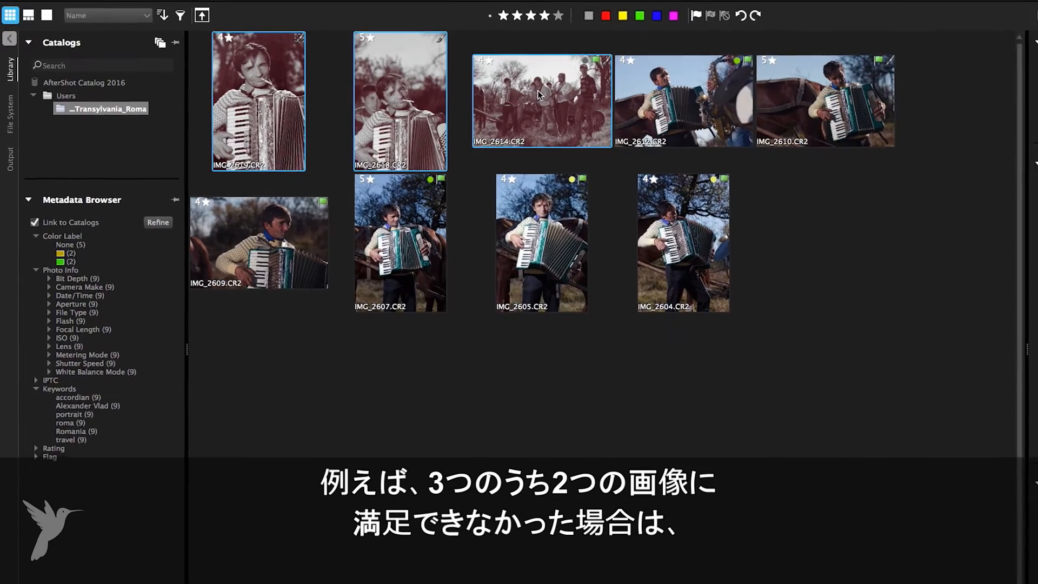
# - Select only IMG_2618 and IMG_2614 and reset all their adjustments together
pyautogui.click(695, 371)
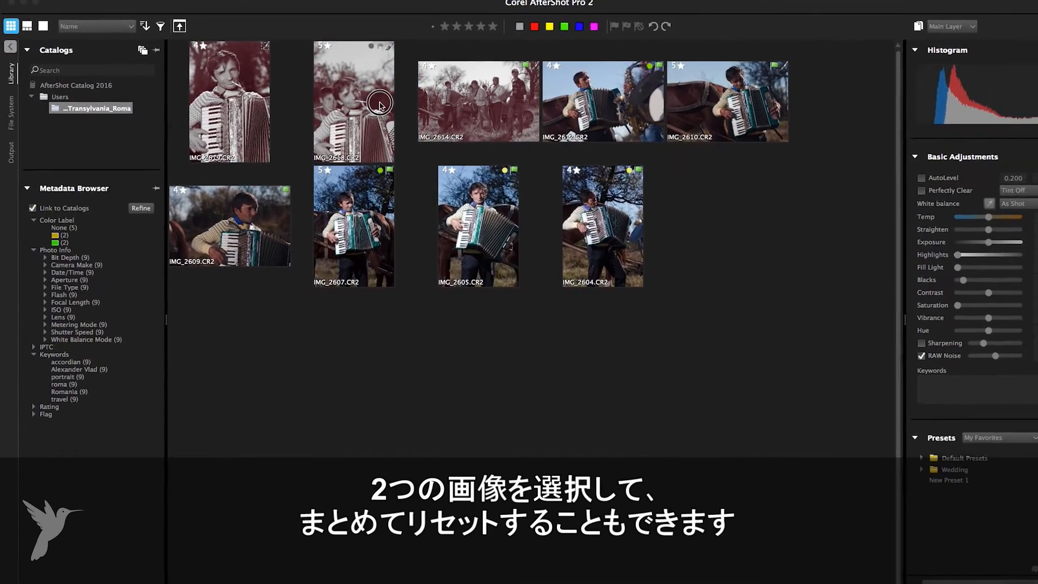
pyautogui.click(378, 106)
pyautogui.keyDown('shift'); pyautogui.click(525, 102); pyautogui.keyUp('shift')
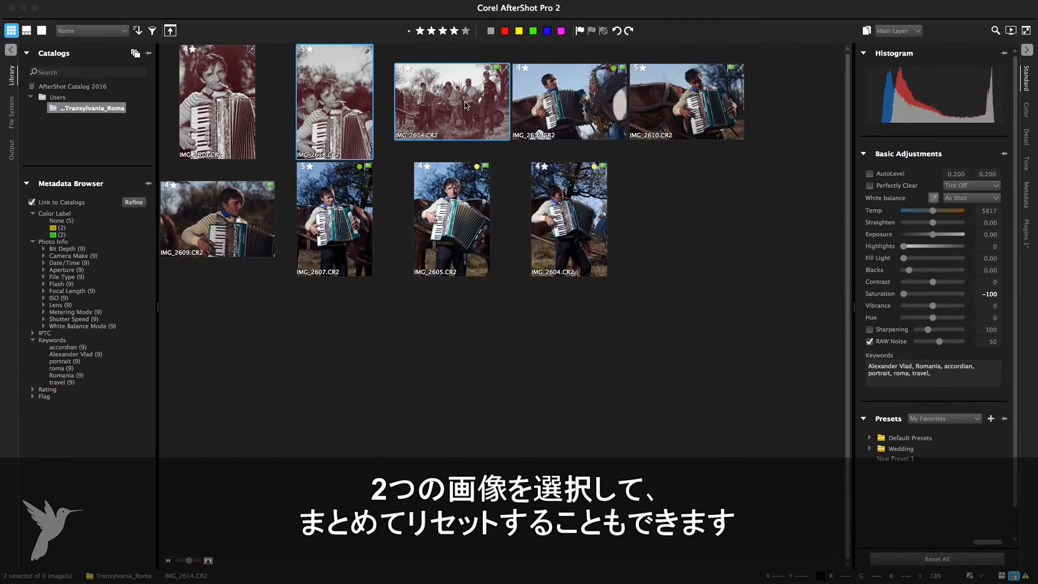
pyautogui.click(945, 559)
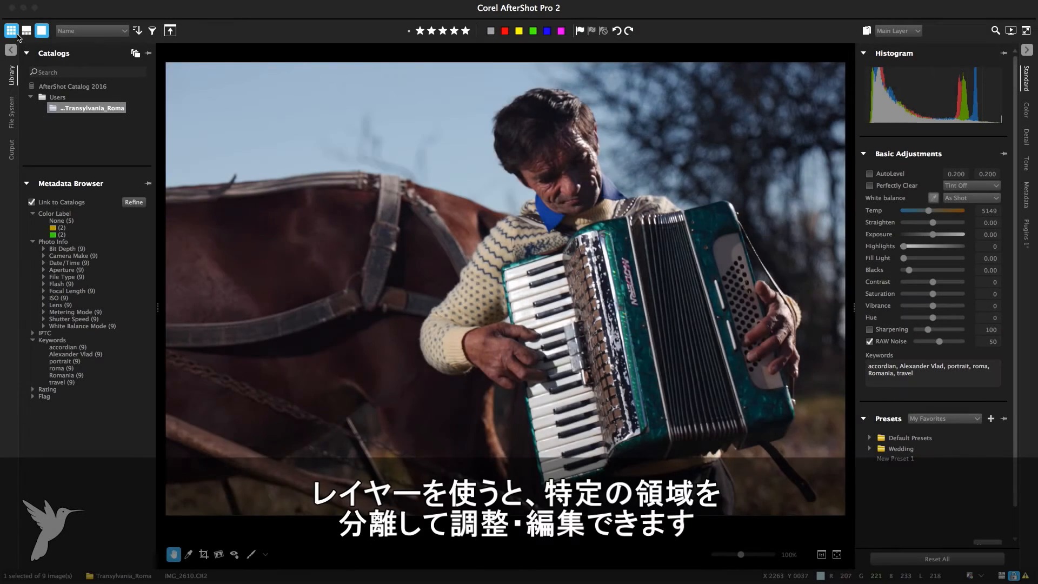
# - Open IMG_2605 in the single-image view, choose the curve region tool, and add an adjustment layer
pyautogui.doubleClick(562, 316)
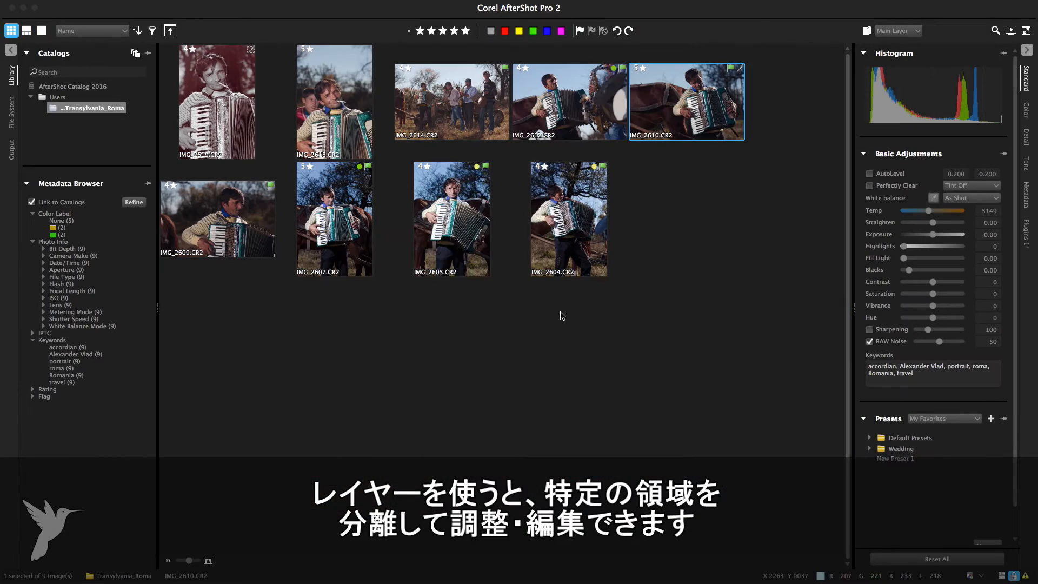
pyautogui.doubleClick(454, 226)
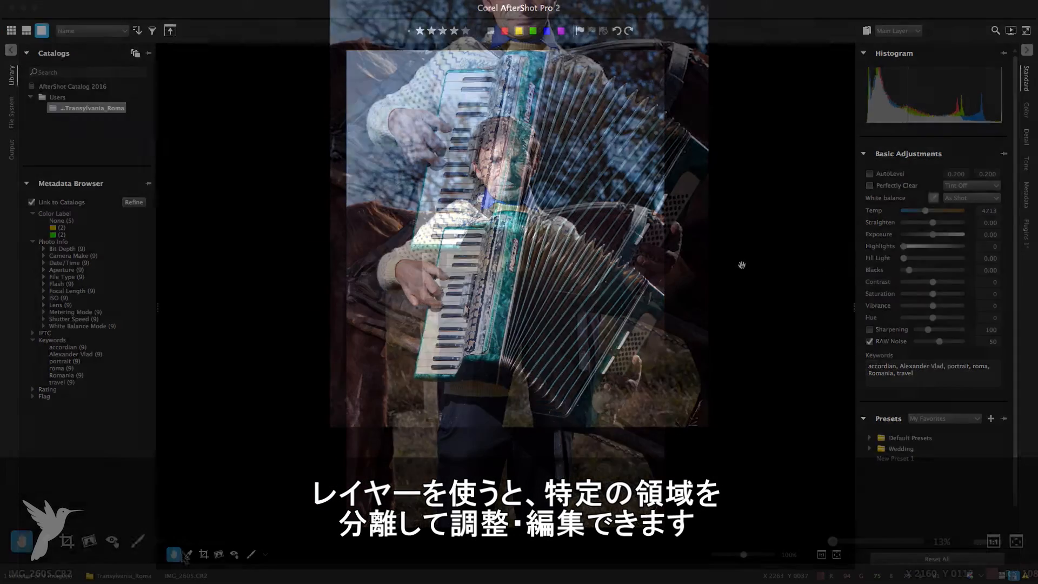
pyautogui.click(138, 540)
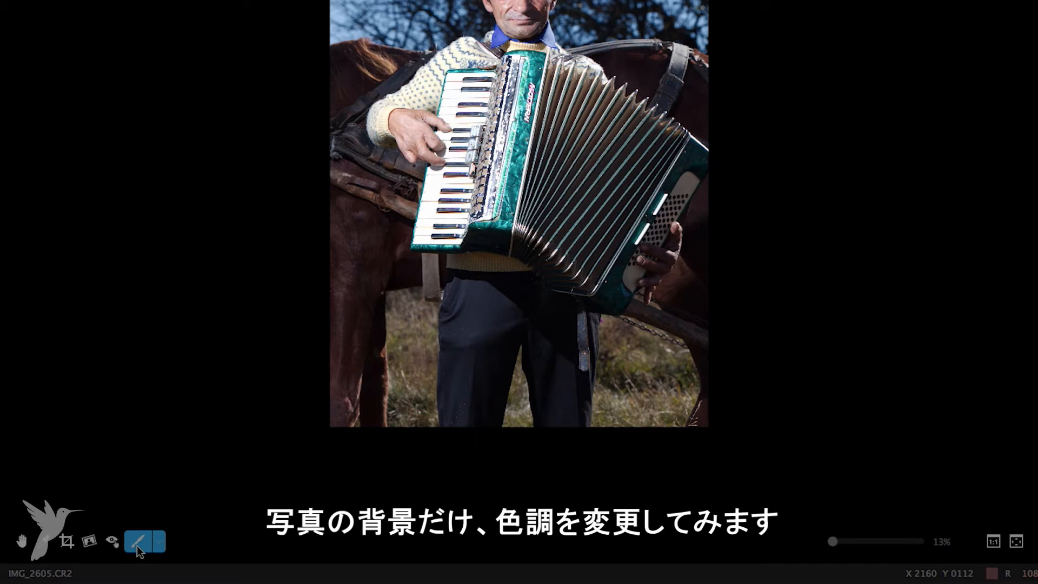
pyautogui.click(159, 544)
pyautogui.click(169, 559)
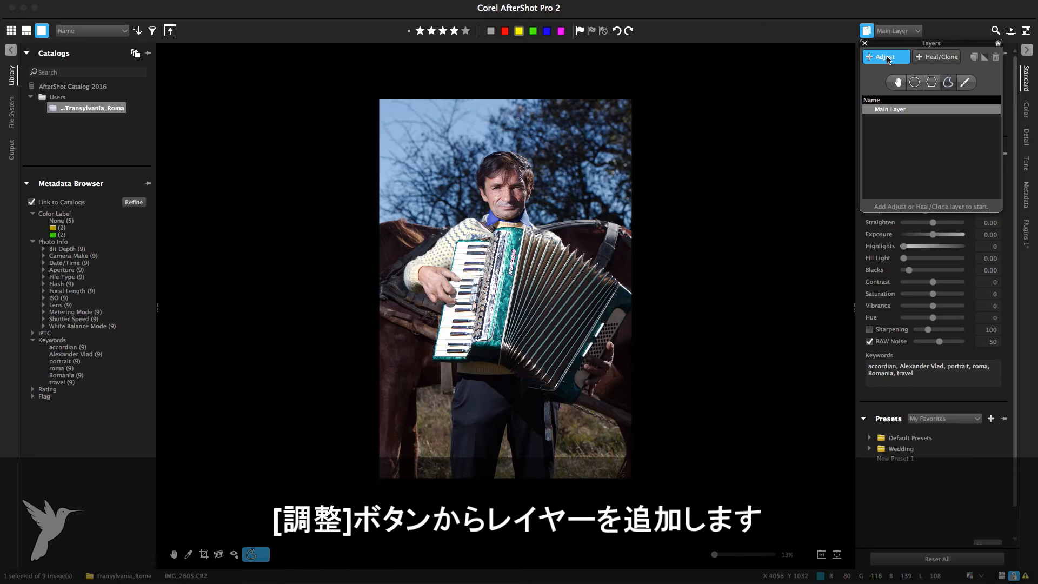
pyautogui.click(887, 58)
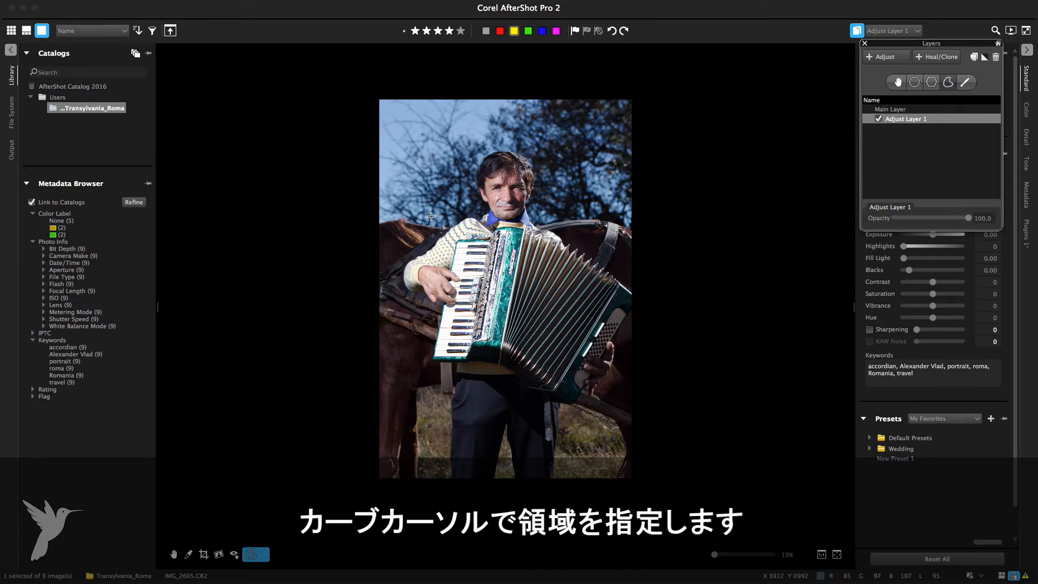
# - Outline the sky and trees behind the man with a curve region that leaves out his head and shoulders
pyautogui.click(387, 220)
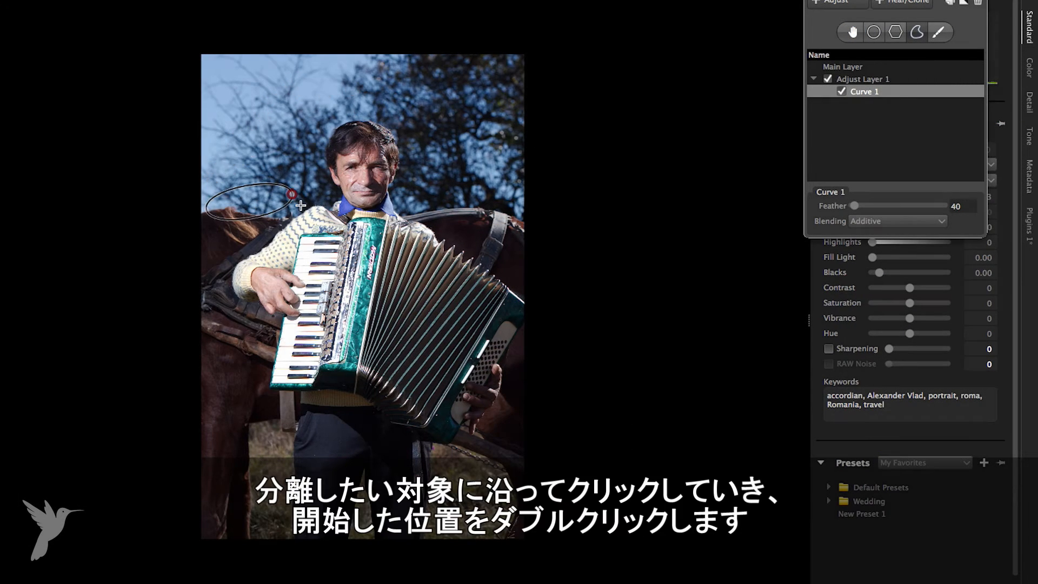
pyautogui.click(330, 199)
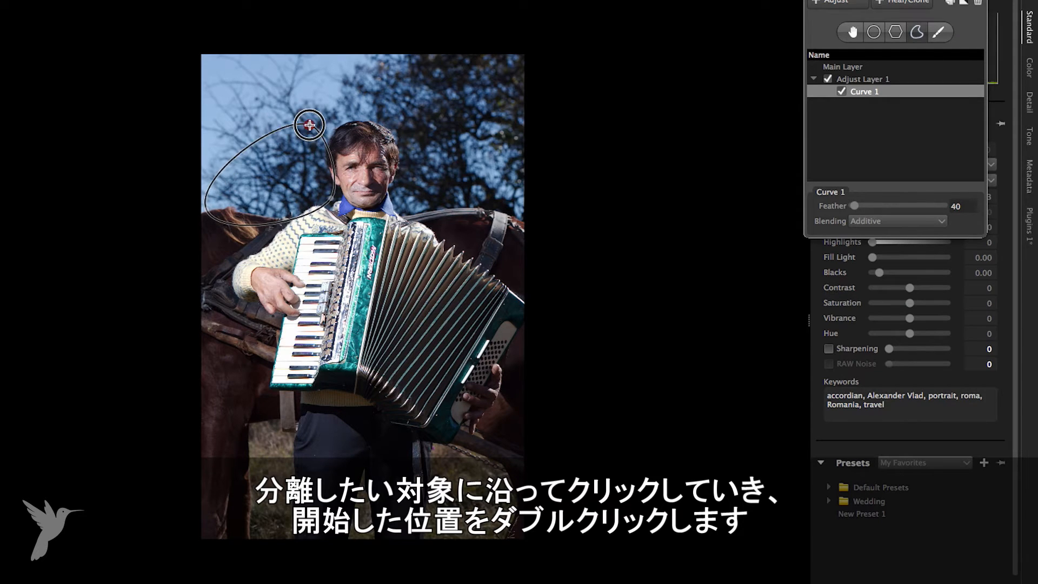
pyautogui.click(309, 128)
pyautogui.click(426, 160)
pyautogui.click(409, 194)
pyautogui.click(520, 204)
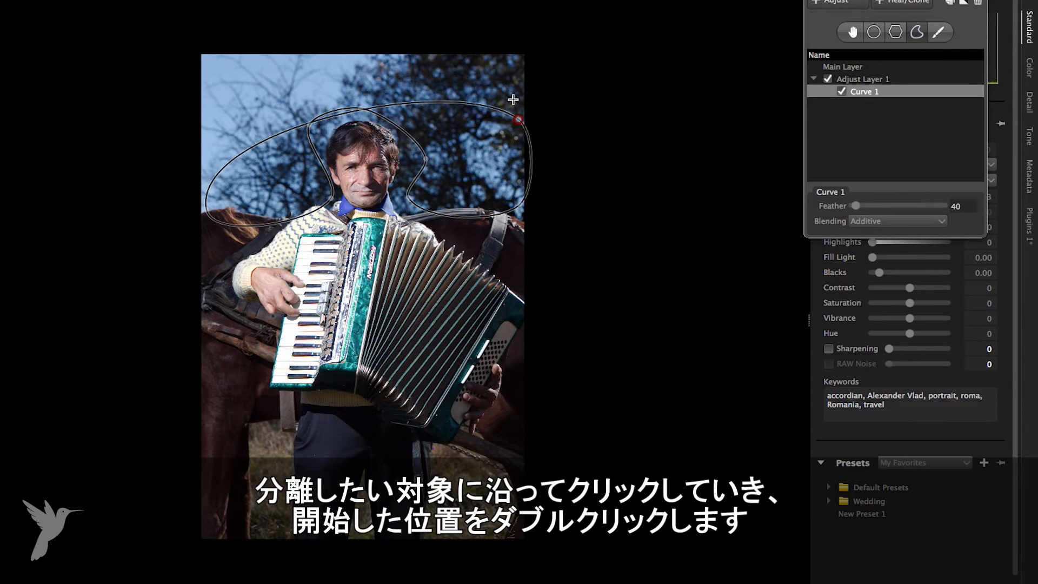
pyautogui.click(512, 60)
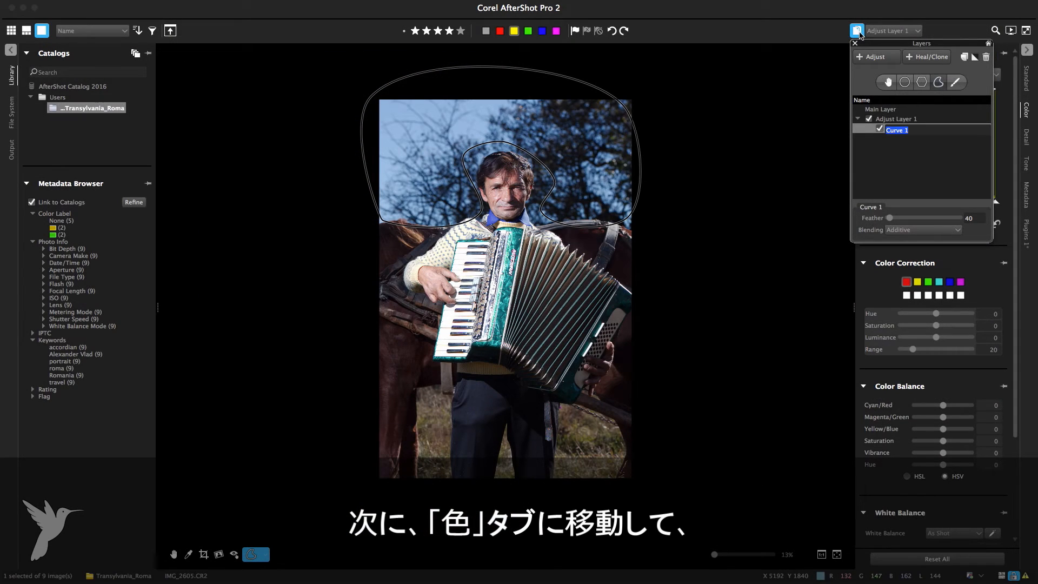
# - Apply an S-shaped RGB curve to the background region, lowering shadows and raising highlights, and increase the region's feather
pyautogui.click(858, 31)
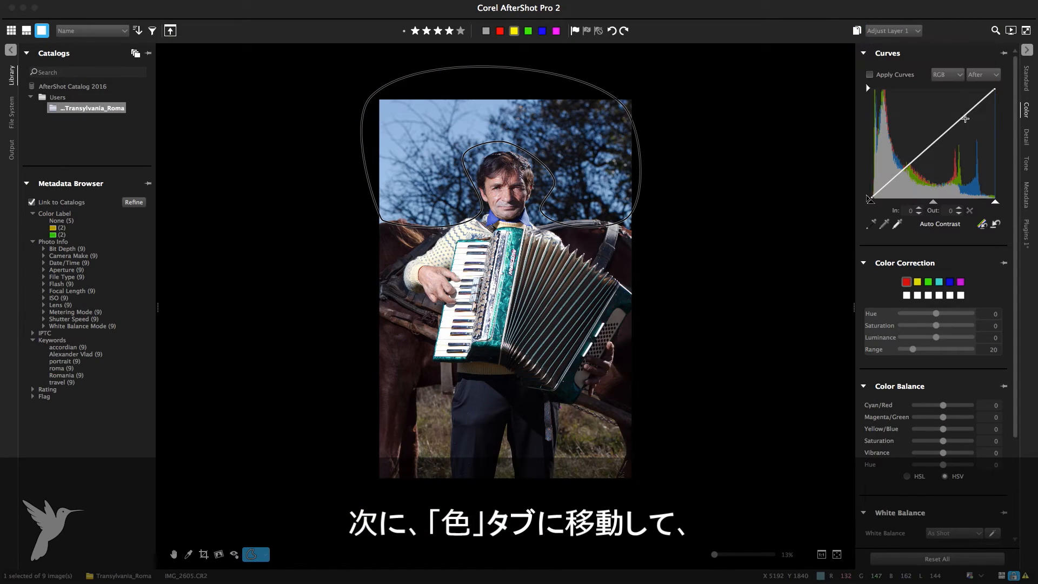
pyautogui.moveTo(915, 160); pyautogui.dragTo(915, 144)
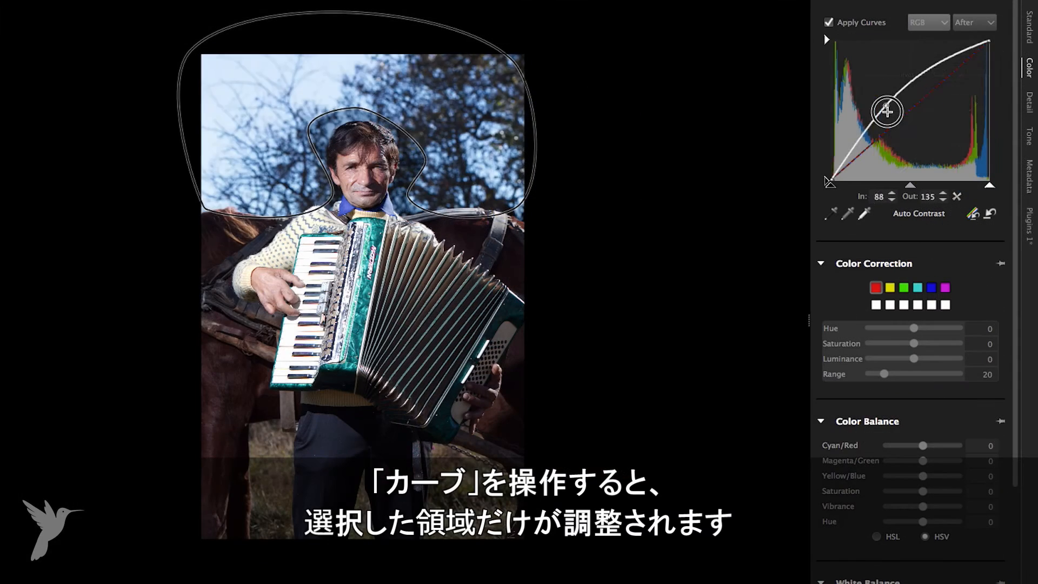
pyautogui.moveTo(887, 111); pyautogui.dragTo(876, 155)
pyautogui.moveTo(934, 108); pyautogui.dragTo(921, 79)
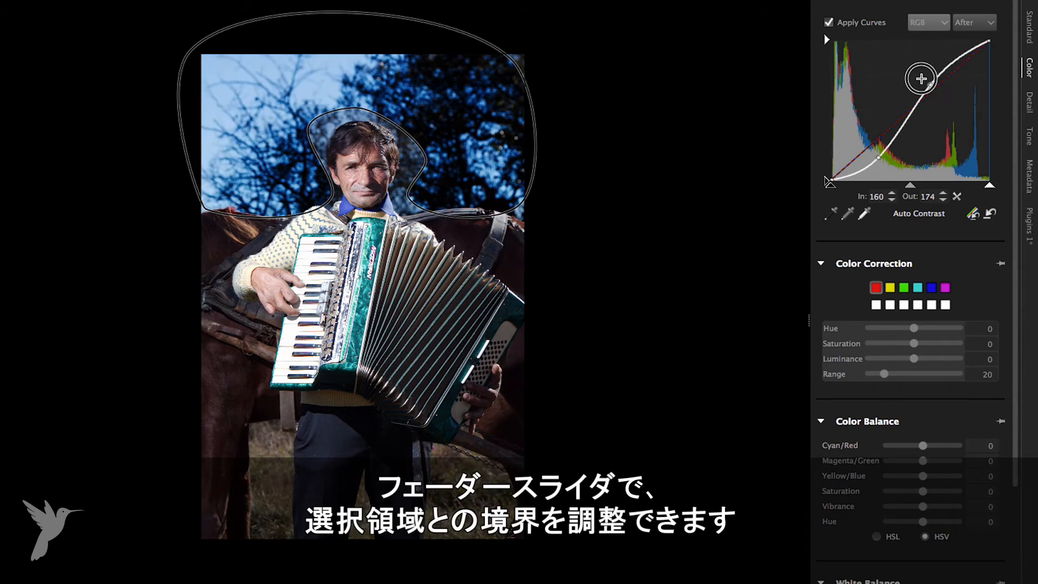
pyautogui.click(812, 20)
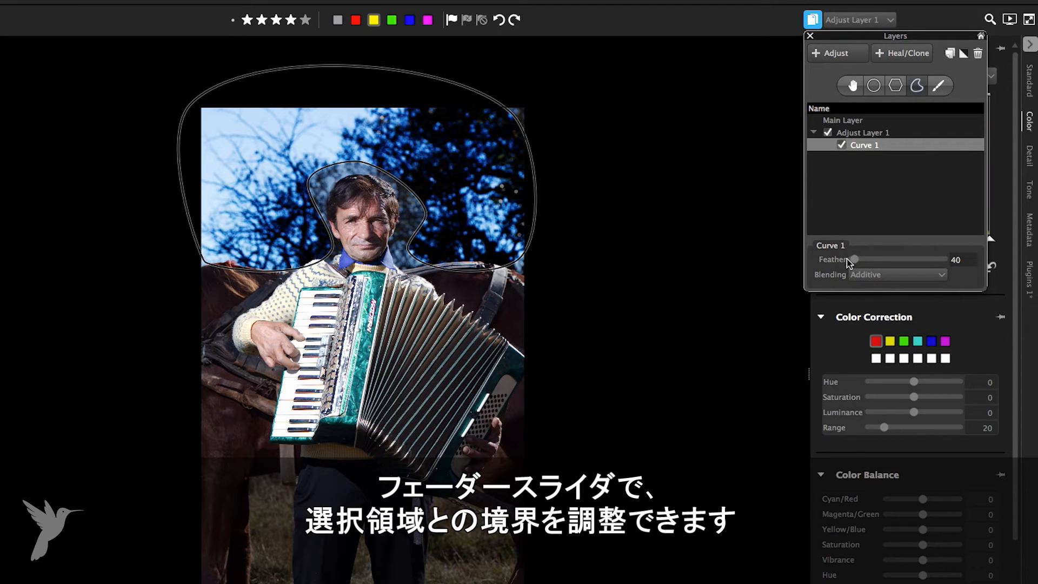
pyautogui.moveTo(852, 259); pyautogui.dragTo(891, 257)
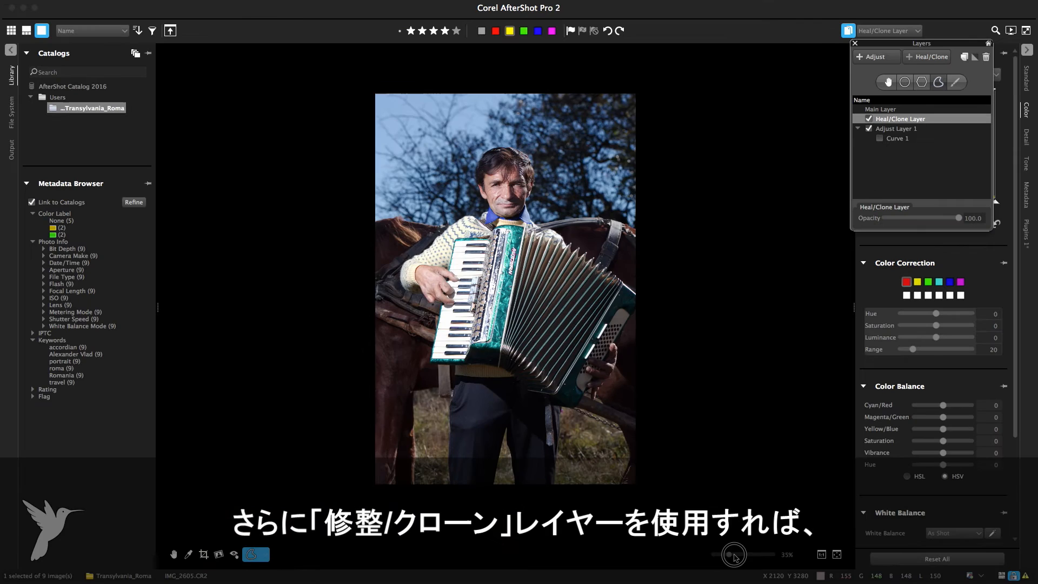
# - Cover the hole in the hanging strap with a circle clone on the Heal/Clone layer, sampling clean leather above it
pyautogui.click(313, 53)
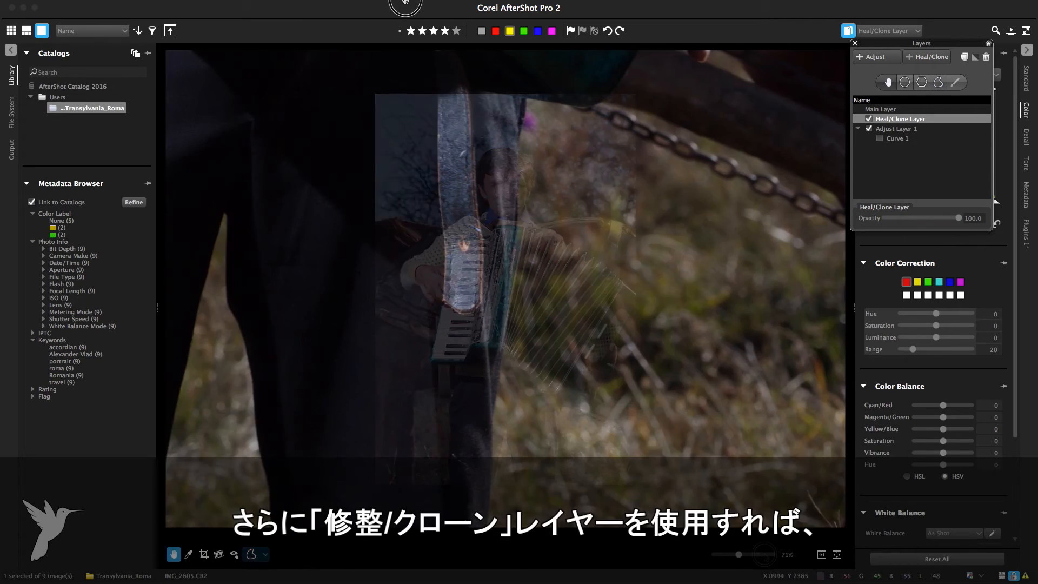
pyautogui.scroll(3, 450, 196)
pyautogui.click(939, 82)
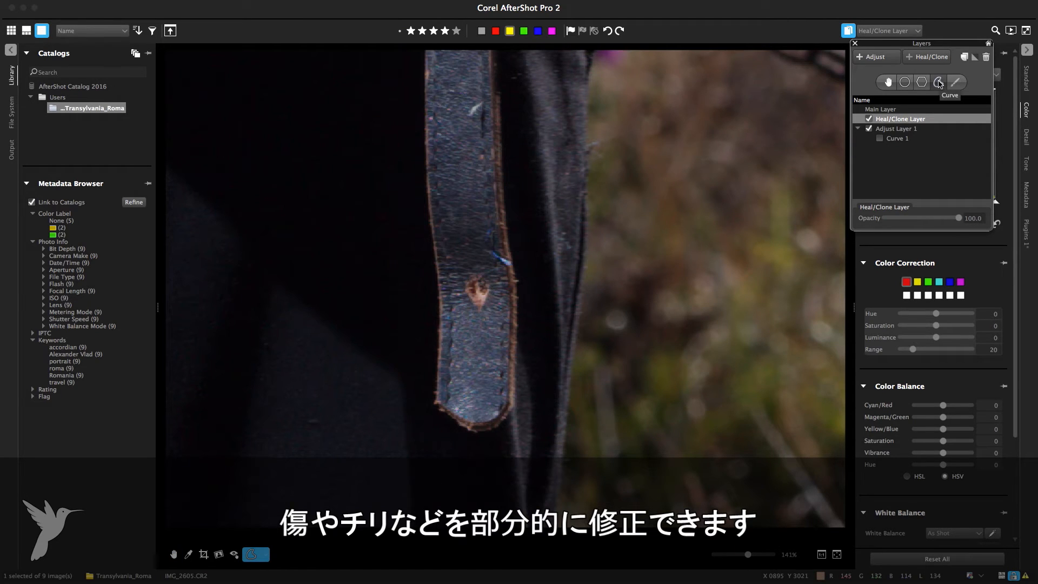
pyautogui.click(463, 268)
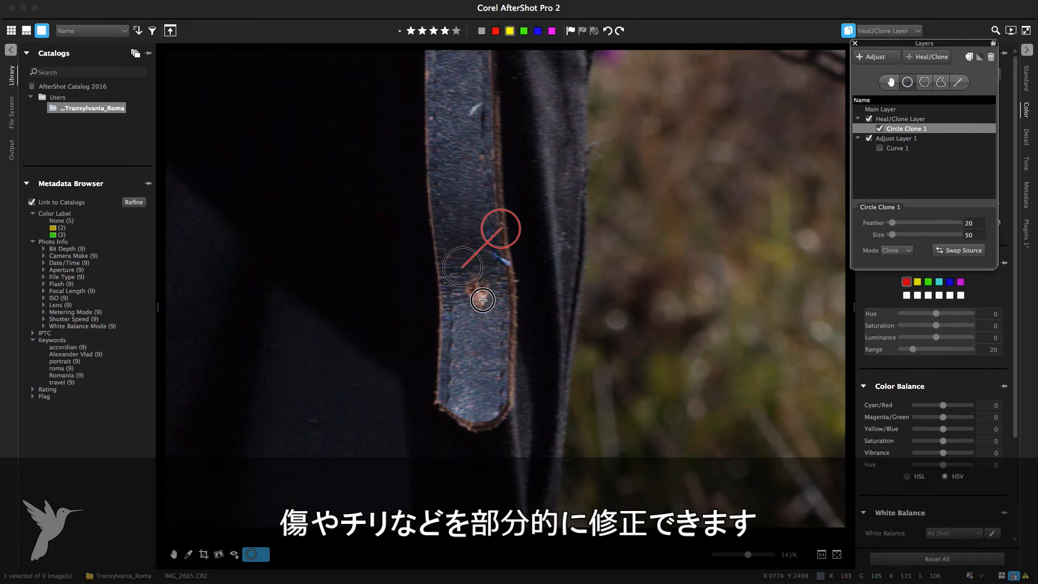
pyautogui.moveTo(475, 275); pyautogui.dragTo(493, 300)
pyautogui.moveTo(527, 243); pyautogui.dragTo(467, 201)
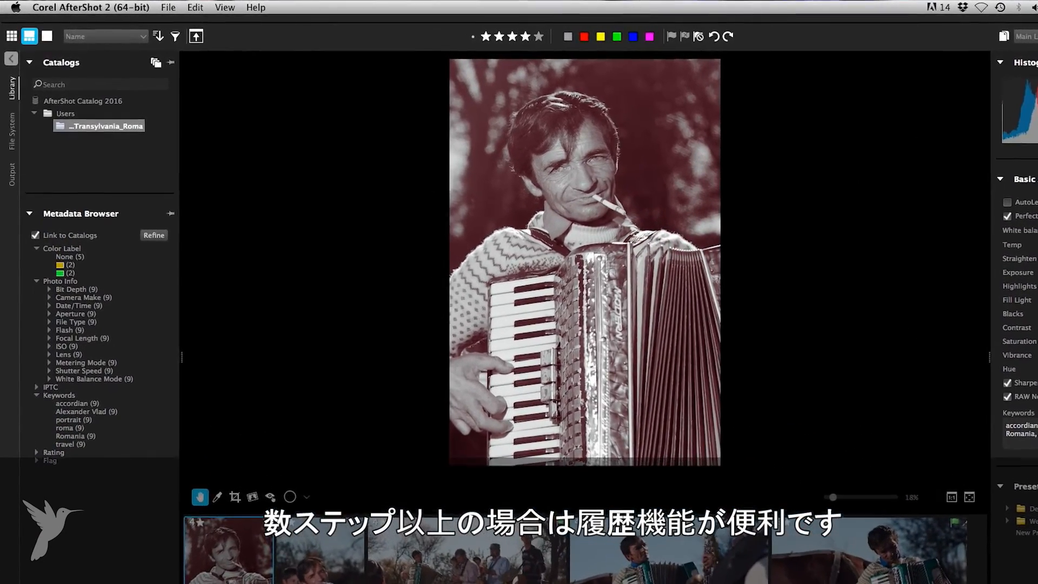
# - Open the adjustment history of the sepia portrait IMG_2619 and switch between its version thumbnails
pyautogui.click(225, 8)
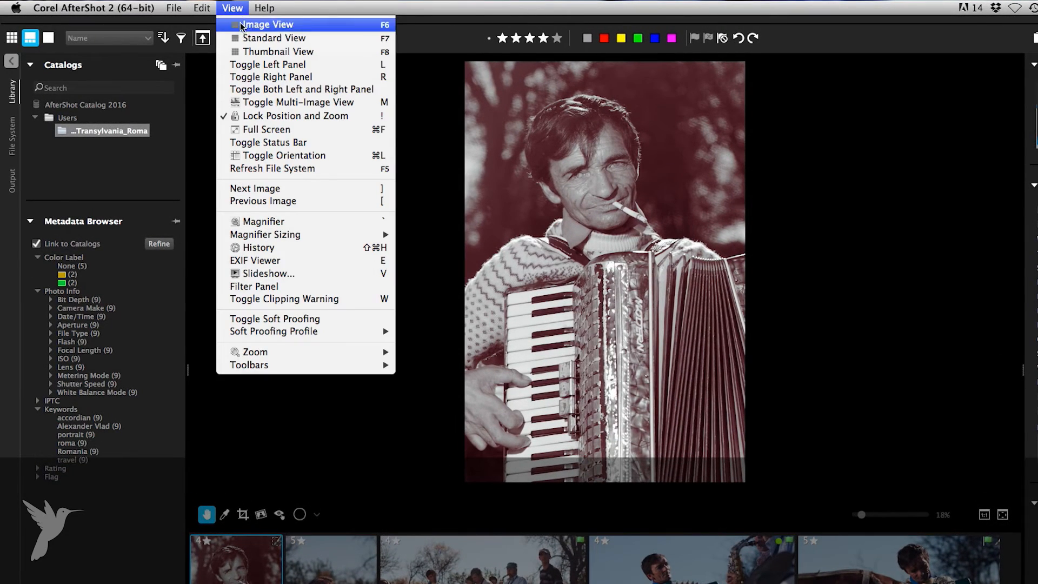
pyautogui.click(292, 247)
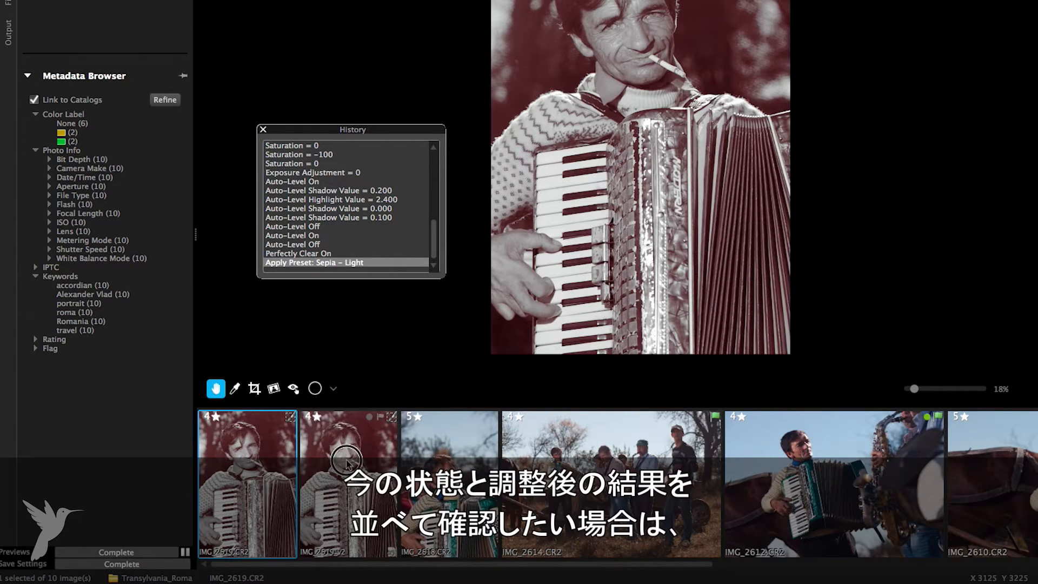
pyautogui.click(346, 461)
pyautogui.click(258, 468)
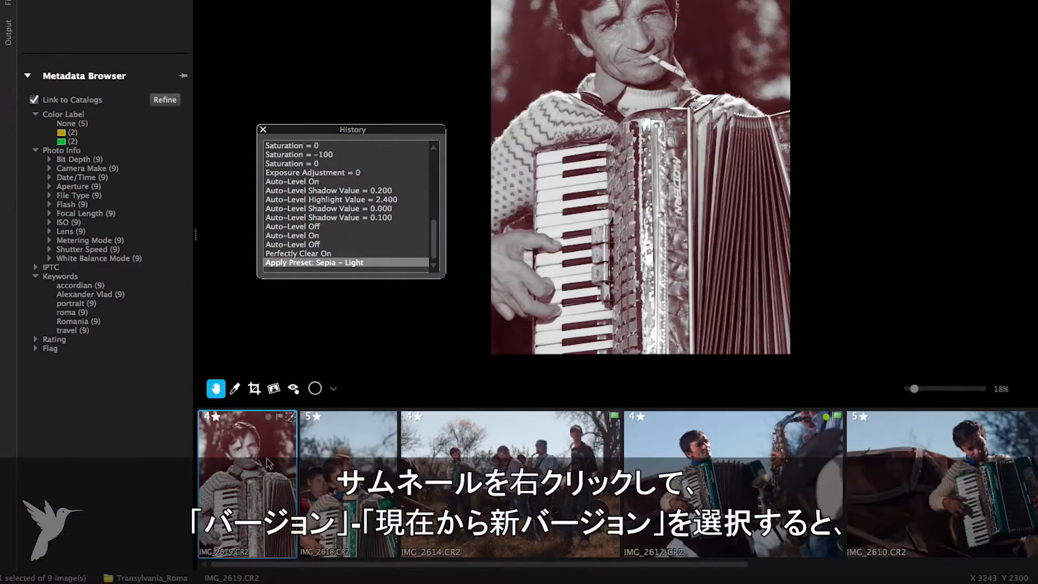
# - Create a new version of IMG_2619 from its current settings
pyautogui.rightClick(267, 458)
pyautogui.moveTo(341, 508)
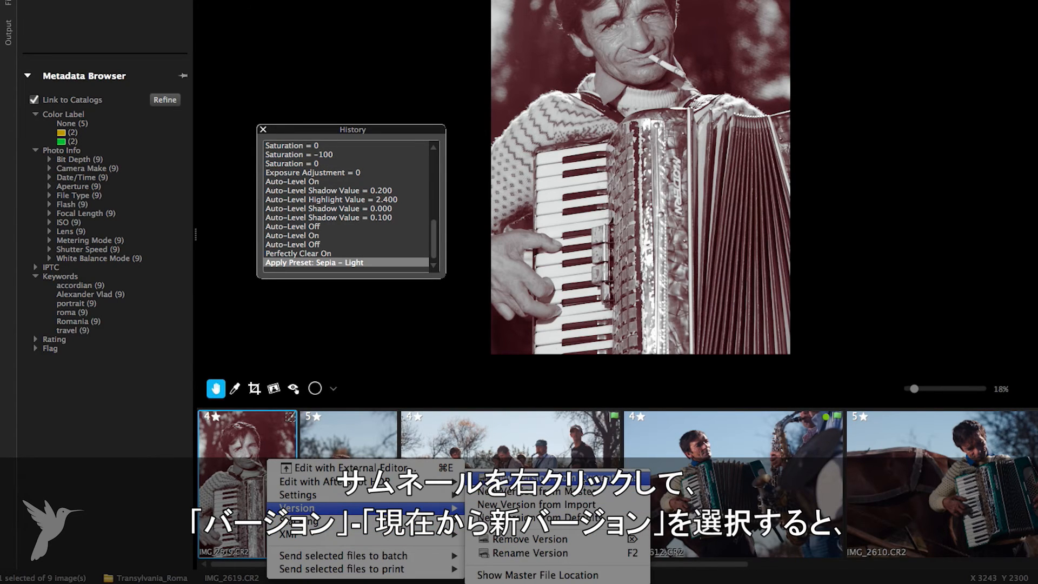
pyautogui.click(567, 477)
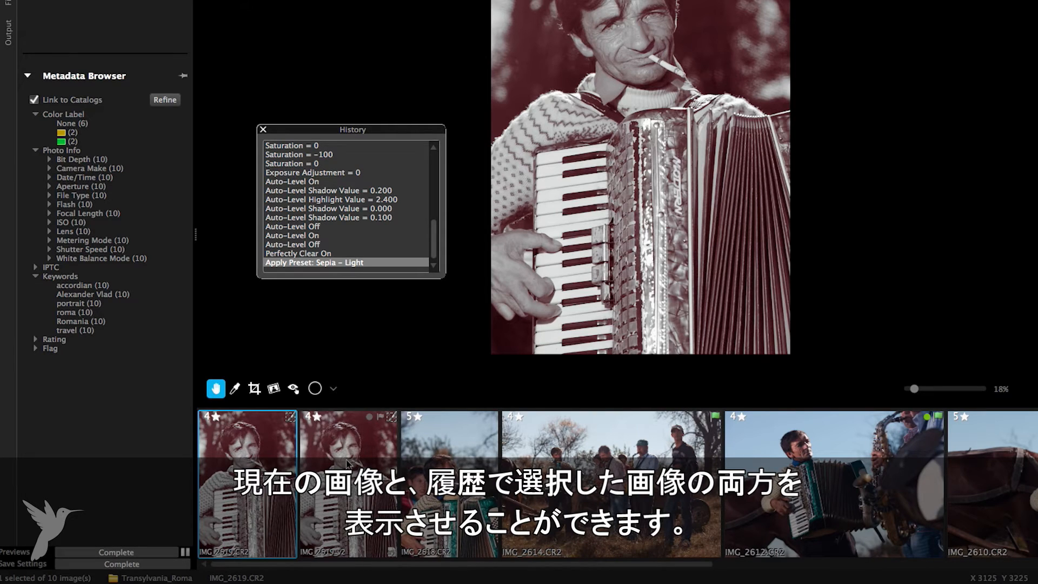
# - Switch between the two IMG_2619 versions and return the original to its "Perfectly Clear On" history state
pyautogui.click(346, 463)
pyautogui.click(255, 466)
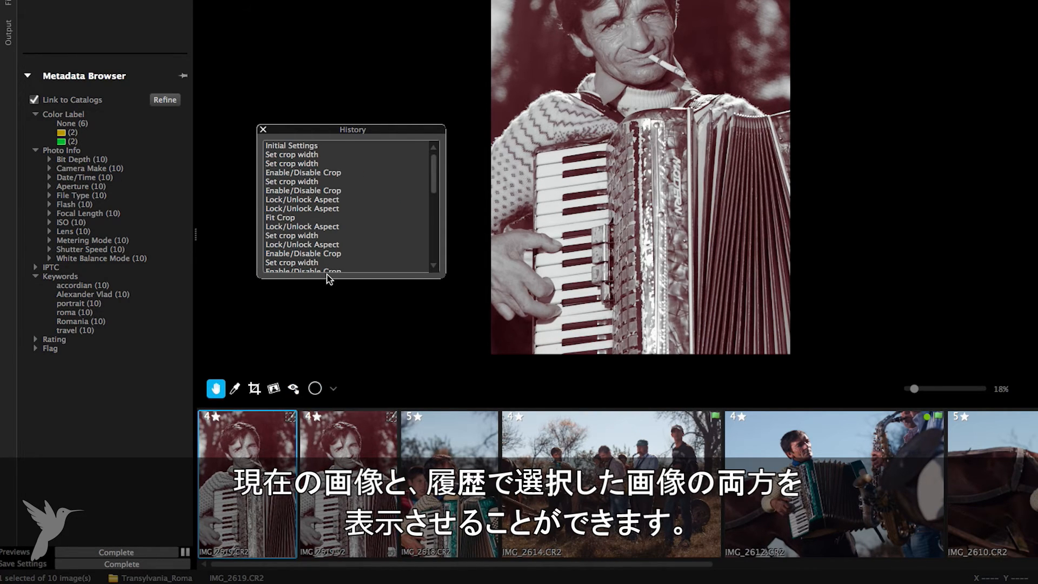
pyautogui.scroll(-10, 342, 272)
pyautogui.click(336, 254)
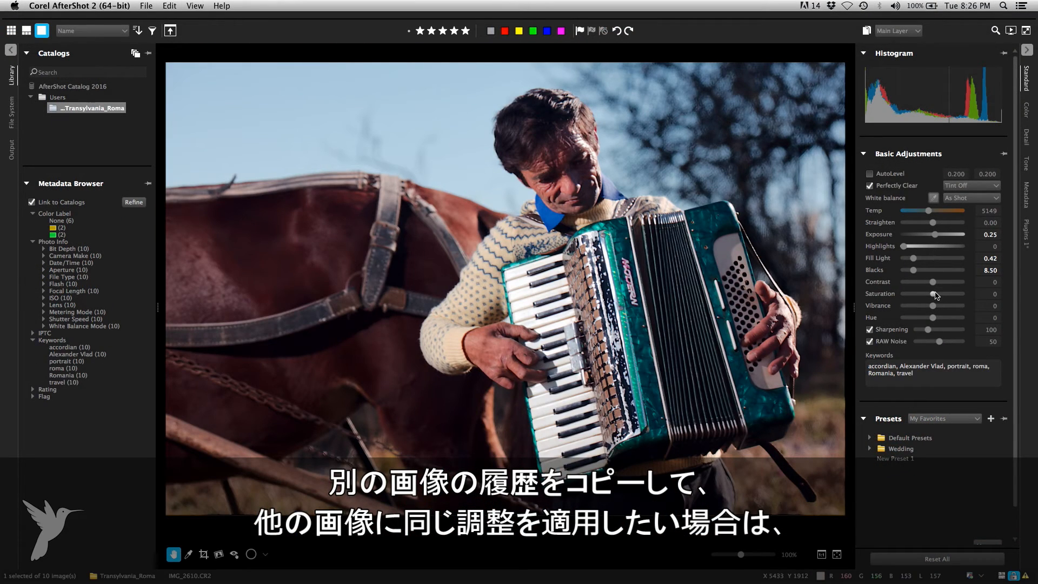
# - Set the saturation of IMG_2610 to -100 and copy its image settings
pyautogui.moveTo(901, 295); pyautogui.dragTo(868, 293)
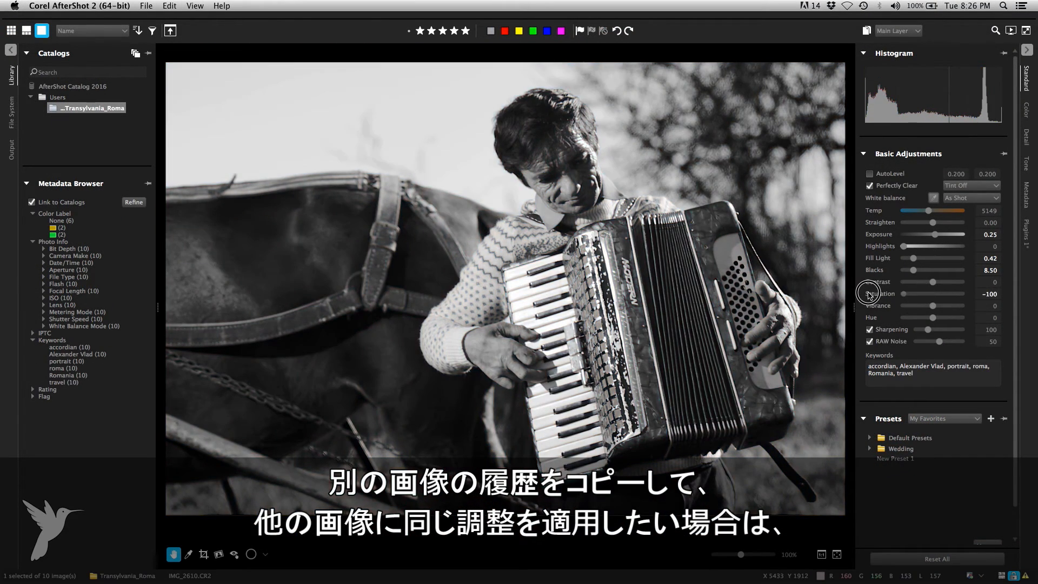
pyautogui.click(12, 32)
pyautogui.click(165, 6)
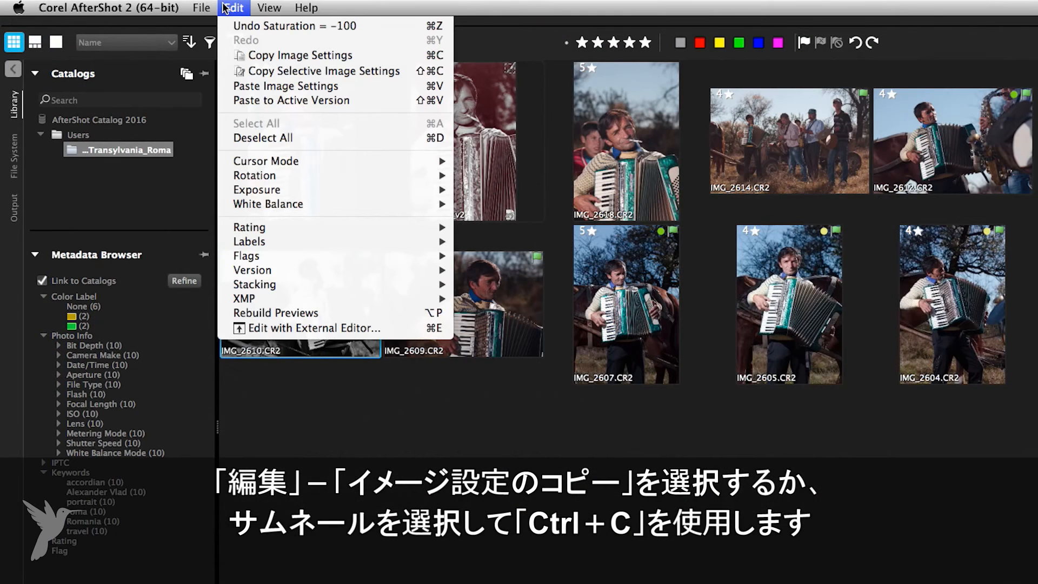
pyautogui.click(371, 56)
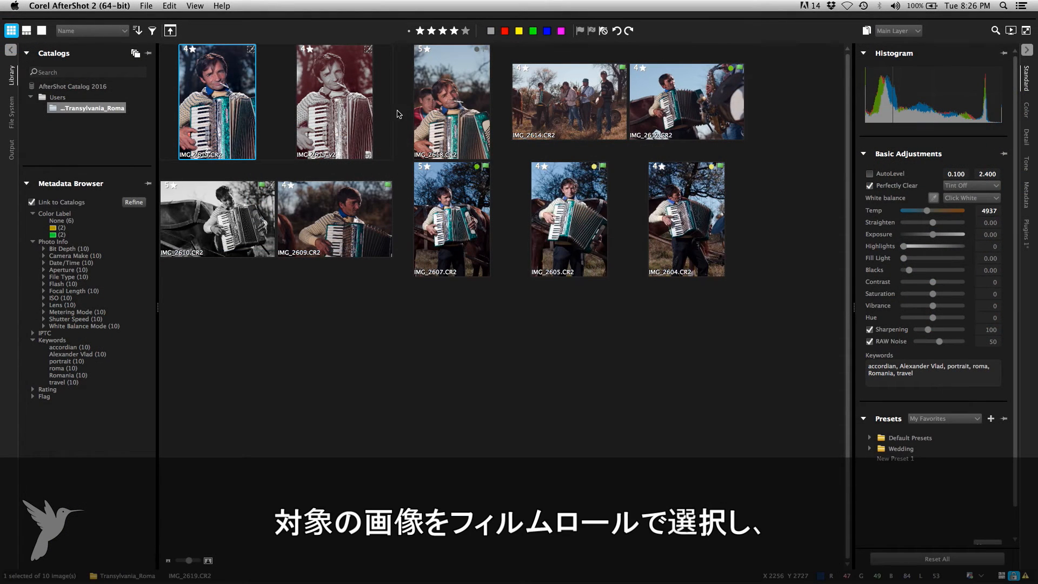
# - Paste the copied settings onto IMG_2619_v2 through IMG_2612 and onto IMG_2609 through IMG_2604
pyautogui.click(367, 114)
pyautogui.keyDown('shift'); pyautogui.click(681, 108); pyautogui.keyUp('shift')
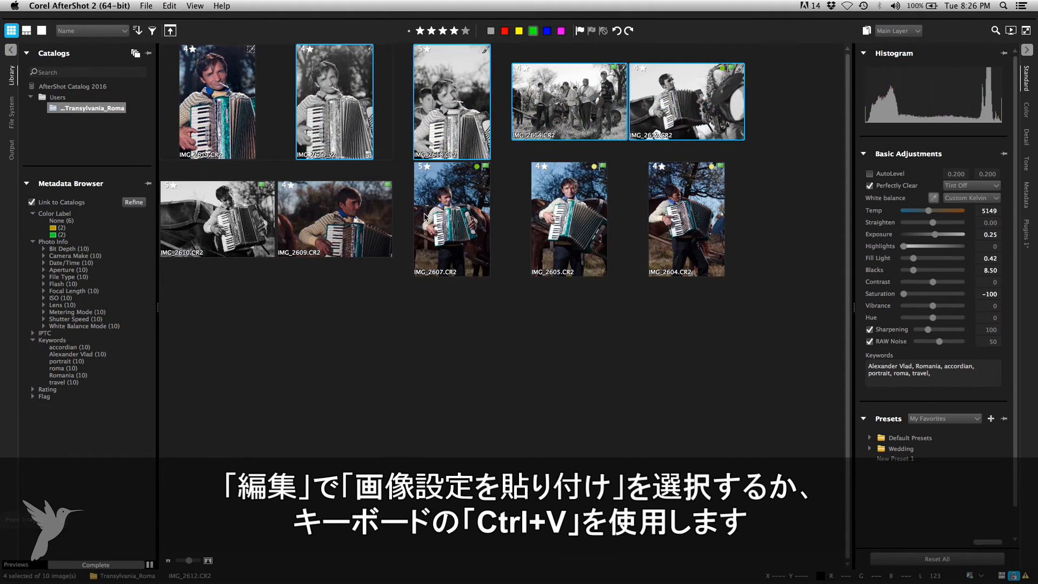
pyautogui.click(400, 224)
pyautogui.keyDown('shift'); pyautogui.click(712, 224); pyautogui.keyUp('shift')
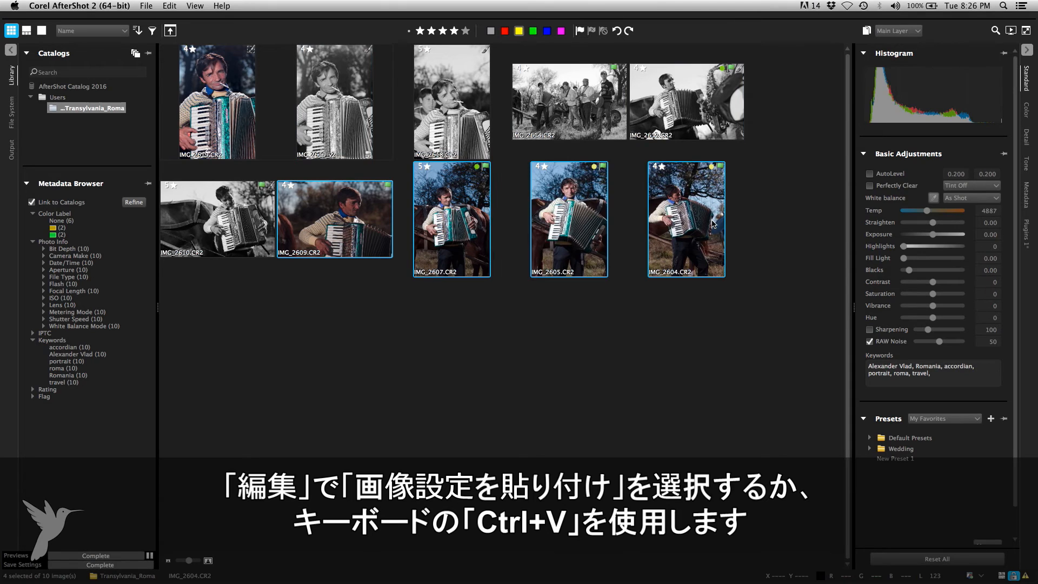
pyautogui.press('super+v')
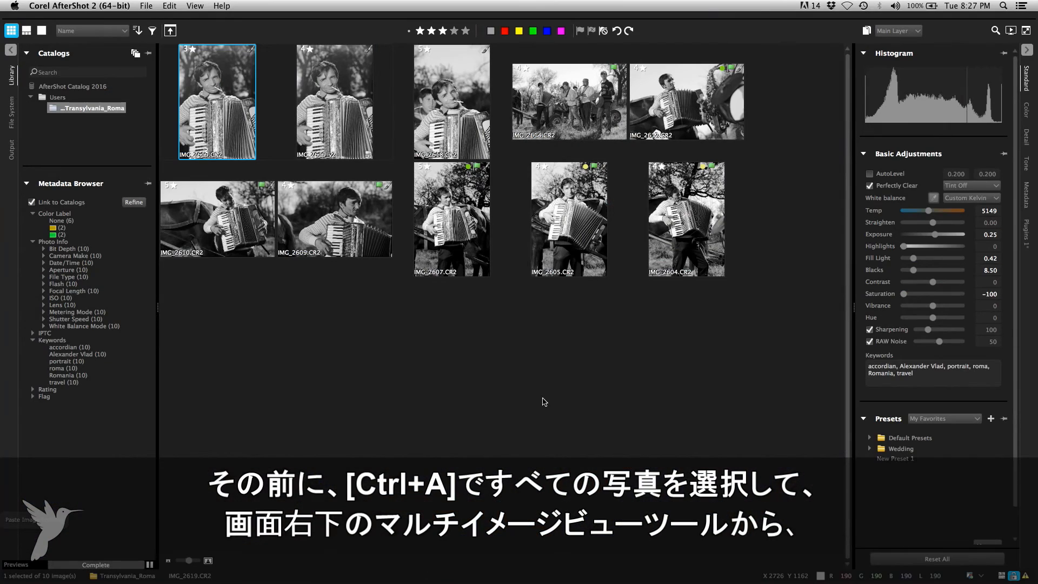
# - Select all photos in the folder and show them side by side in the multi-image view
pyautogui.click(544, 401)
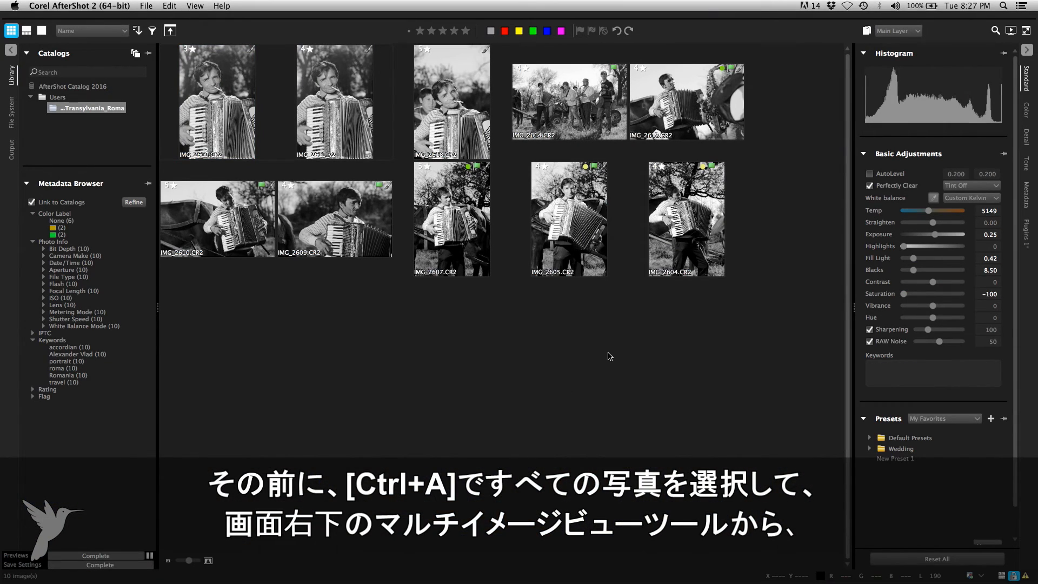
pyautogui.press('Down')
pyautogui.click(238, 115)
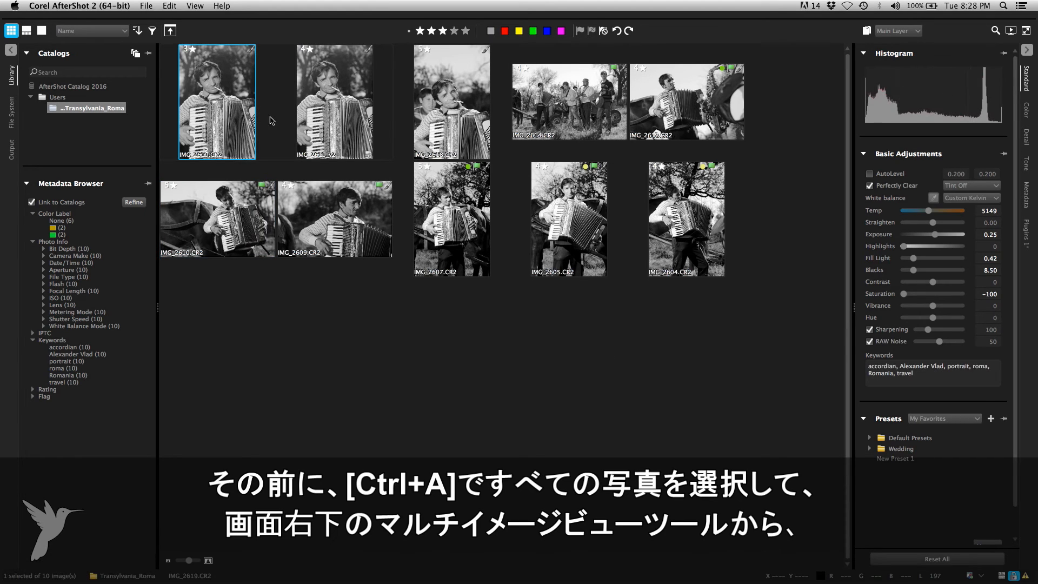
pyautogui.click(682, 241)
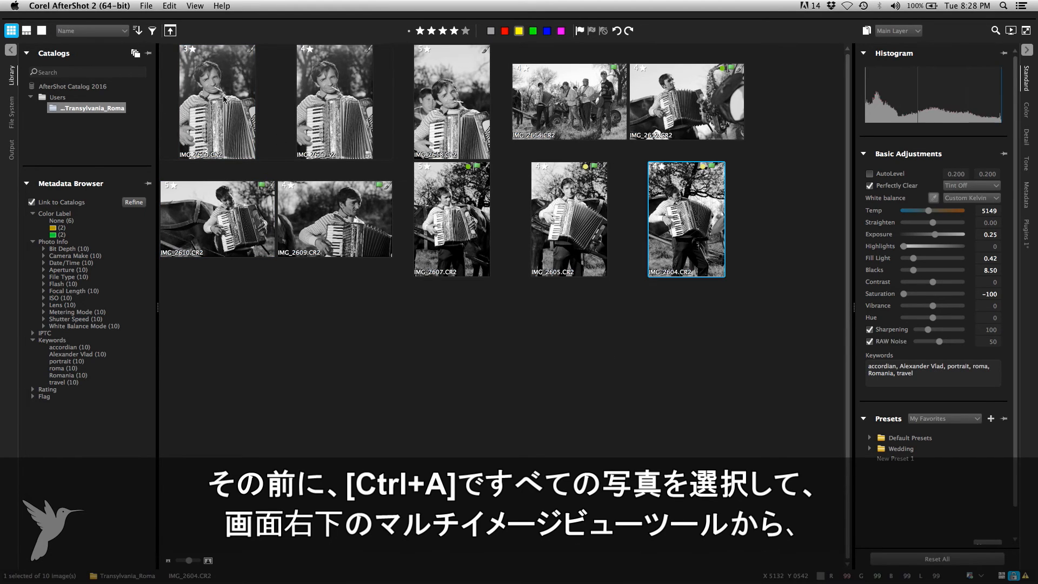
pyautogui.hotkey('ctrl', 'a')
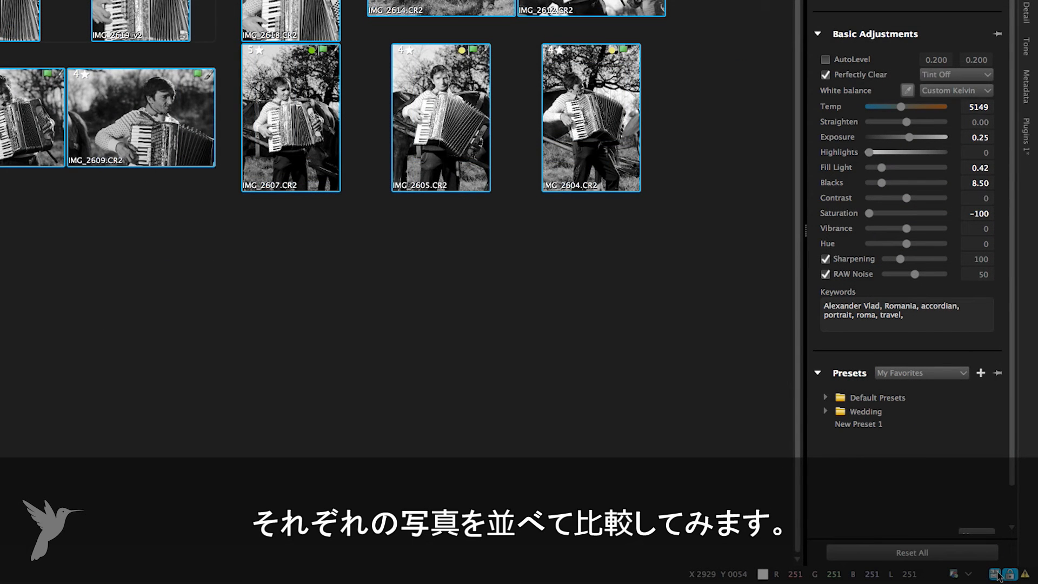
pyautogui.click(996, 574)
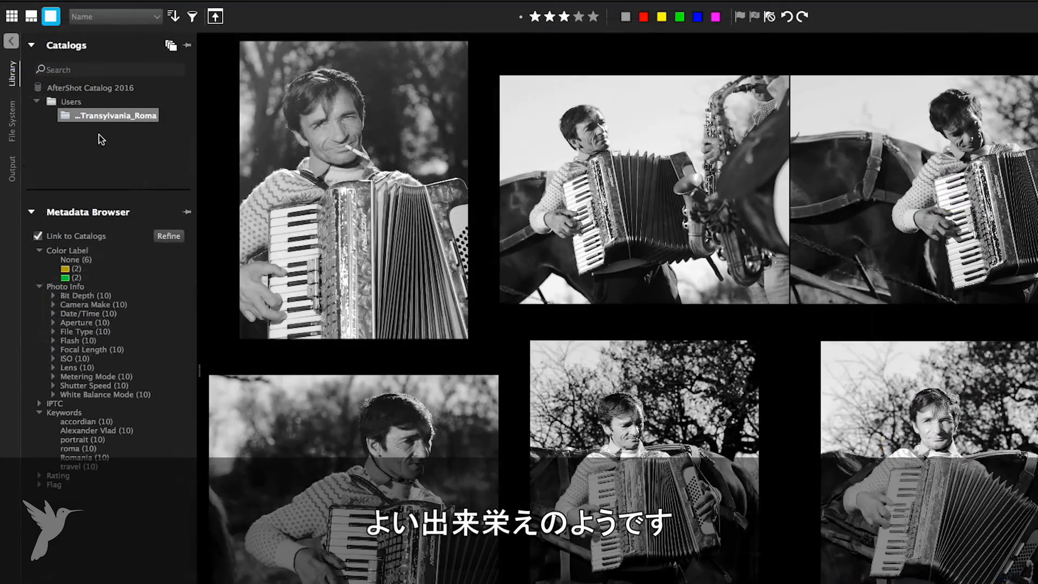
# - Batch export the selected photos with the JPEG Full Size preset into a new "JPG Full-Sized" folder inside AfterShot, and open that folder
pyautogui.click(10, 150)
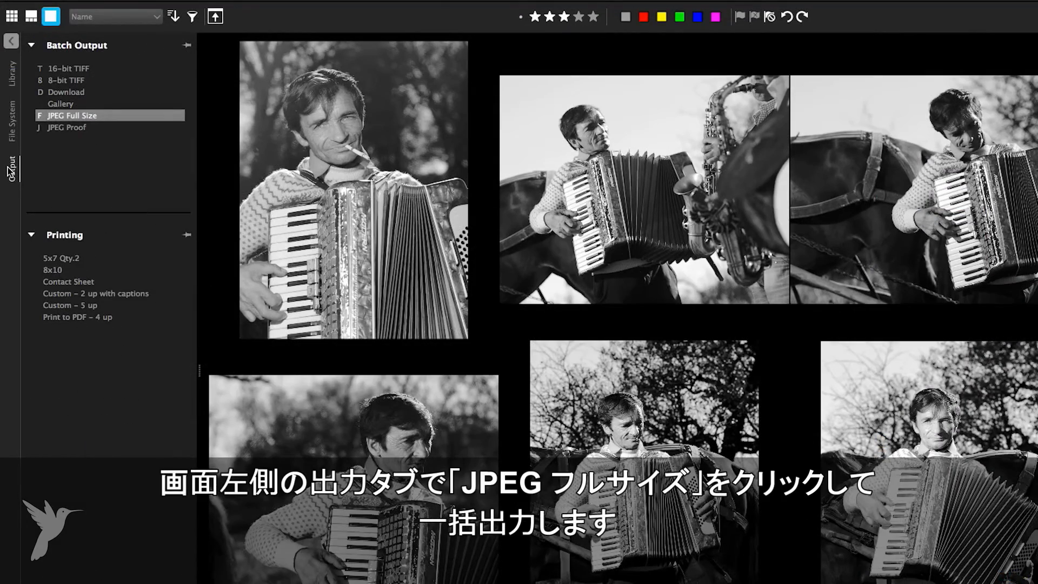
pyautogui.click(95, 115)
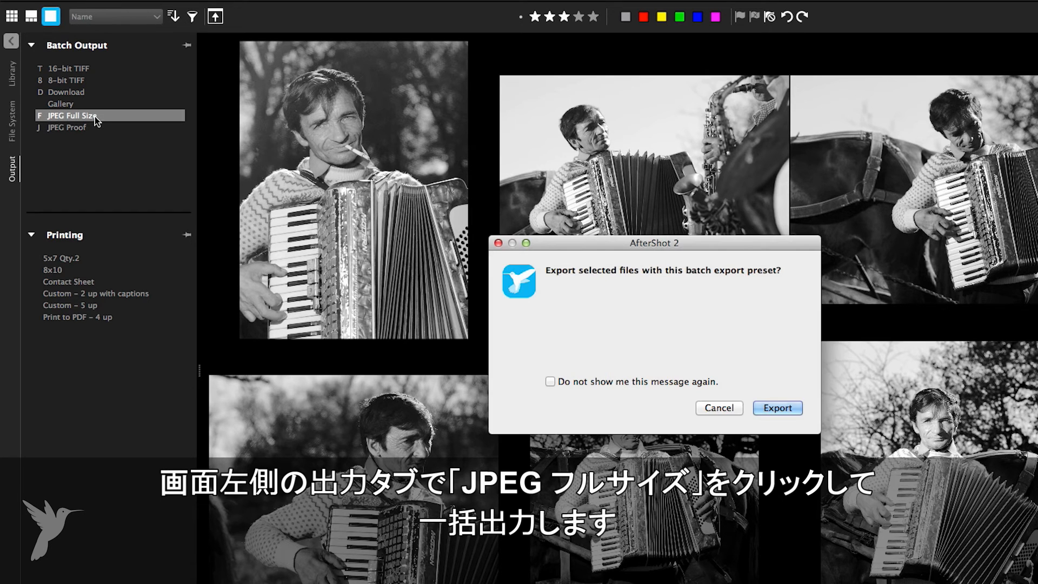
pyautogui.click(777, 408)
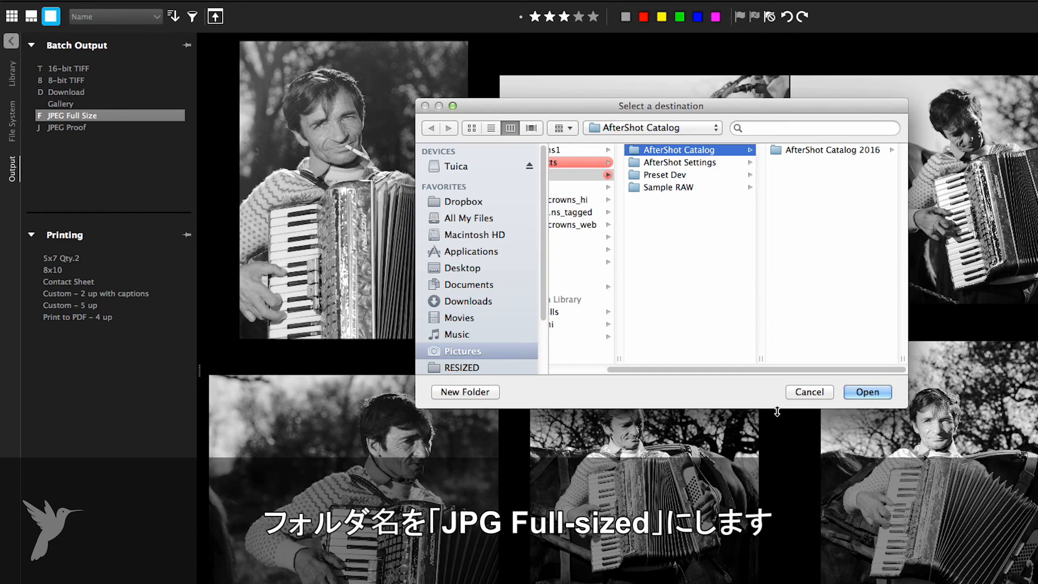
pyautogui.click(464, 392)
pyautogui.write('-')
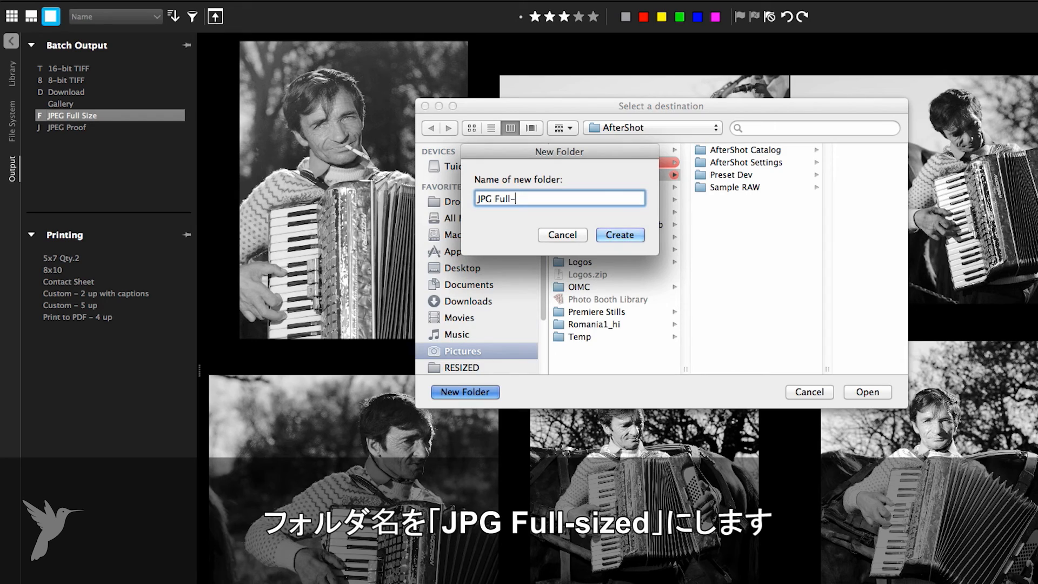
pyautogui.write('Sized')
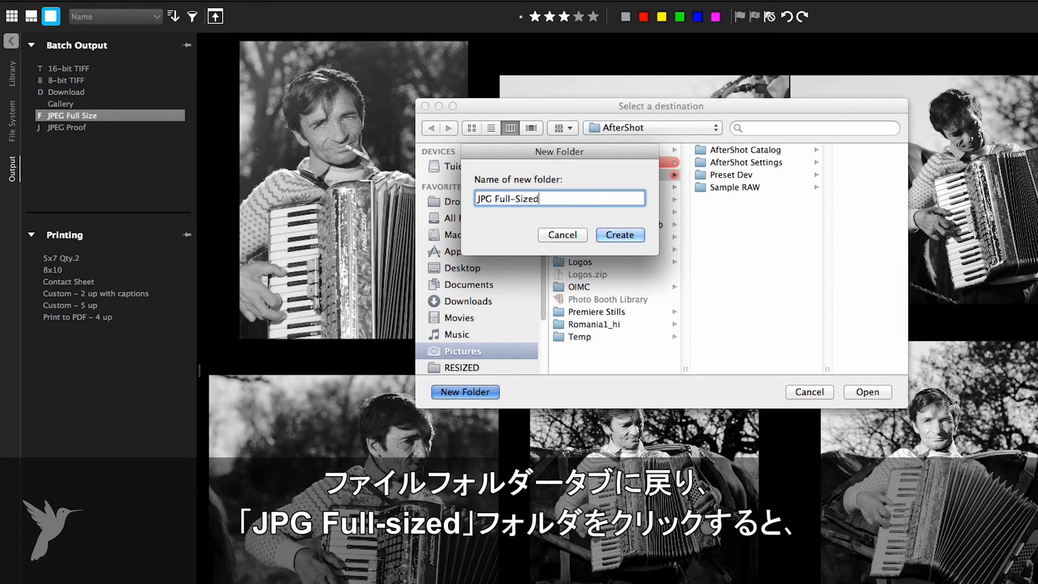
pyautogui.press('Return')
pyautogui.press('Return')
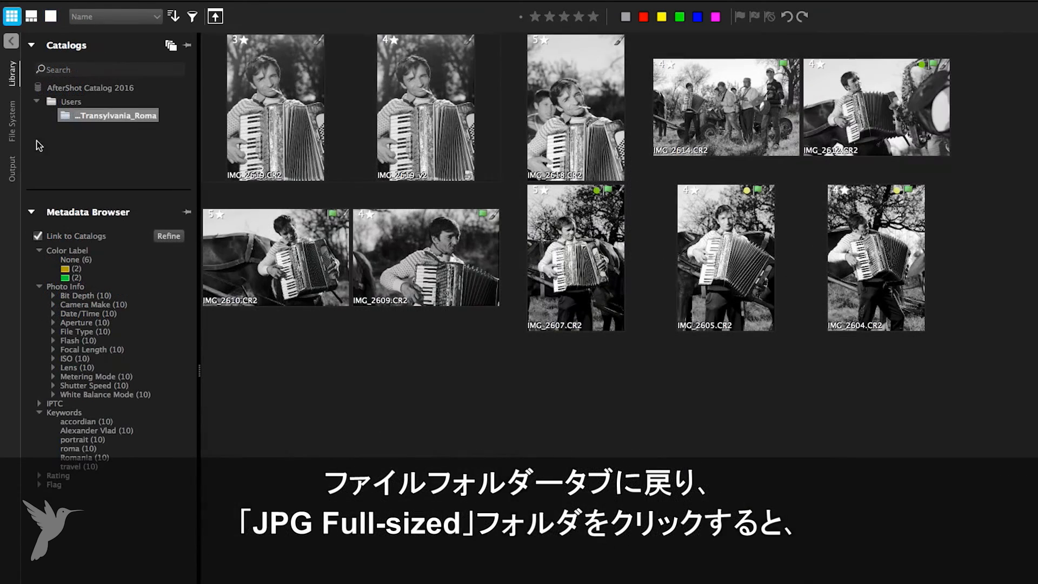
pyautogui.click(12, 121)
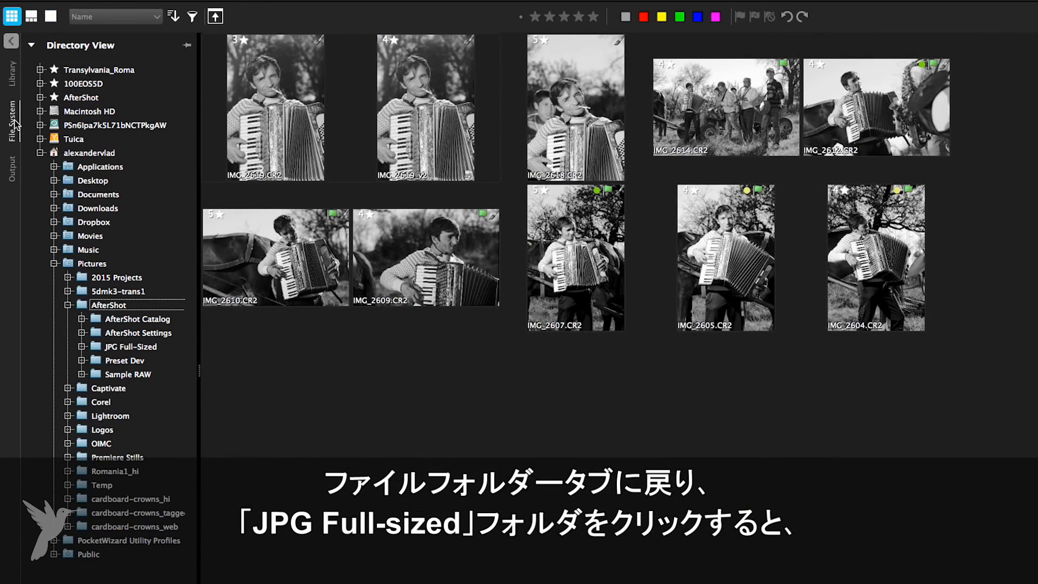
pyautogui.click(139, 347)
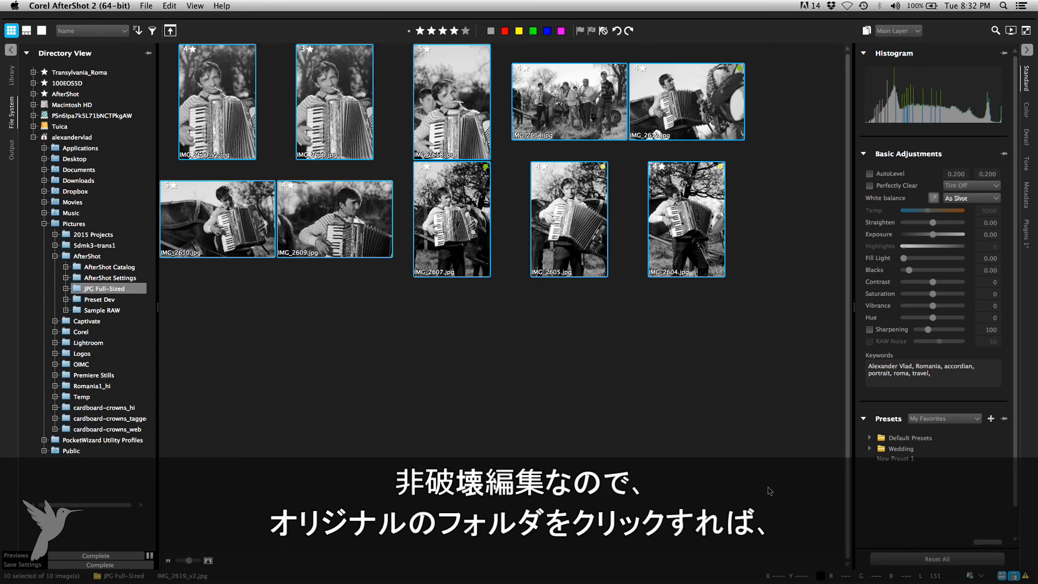
# - Open the original Transylvania_Roma folder under Sample RAW and select the black-and-white photos from IMG_2618 through IMG_2619_v2
pyautogui.click(87, 320)
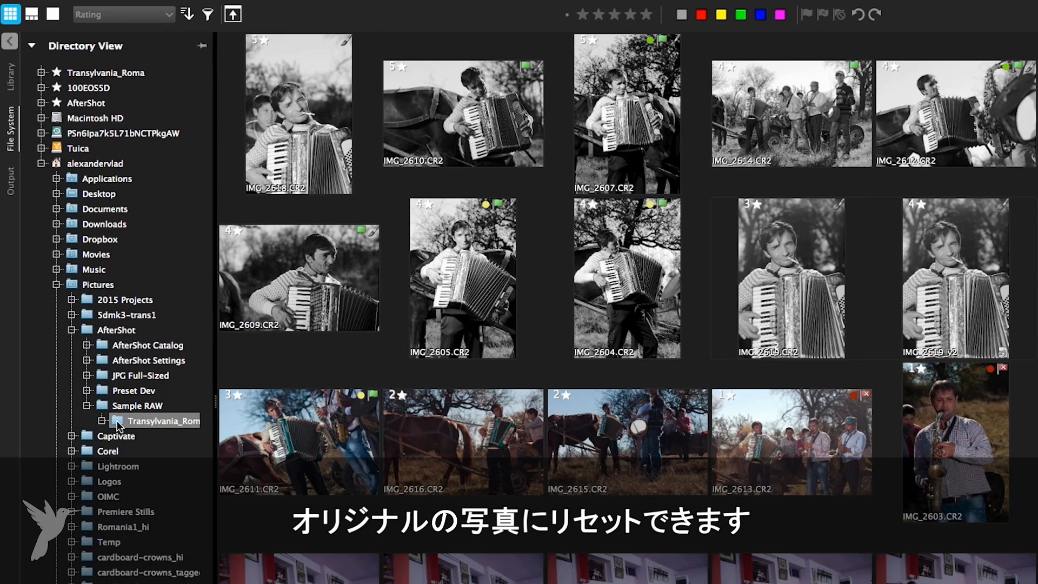
pyautogui.click(317, 118)
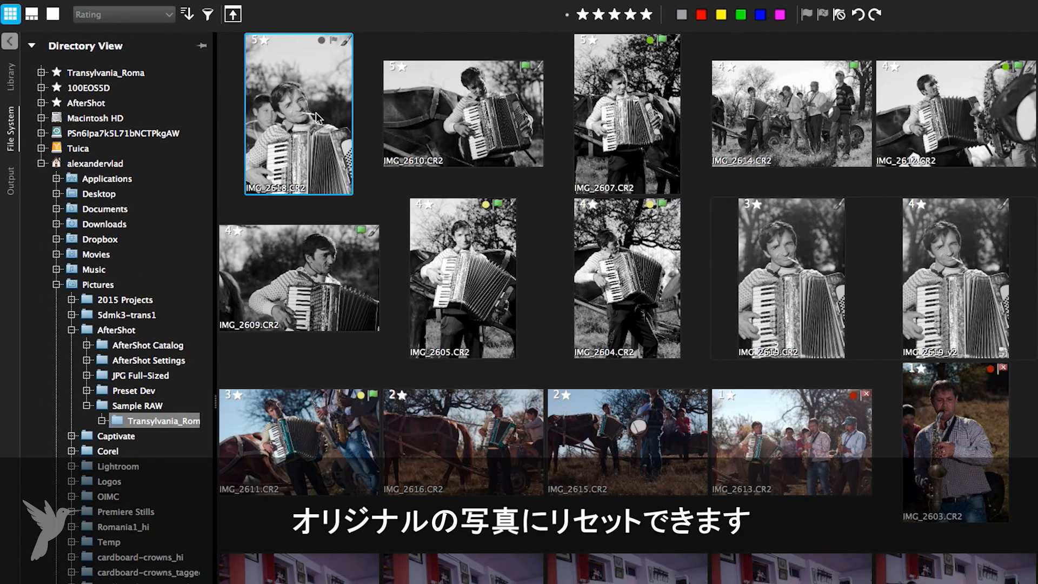
pyautogui.keyDown('shift'); pyautogui.click(928, 319); pyautogui.keyUp('shift')
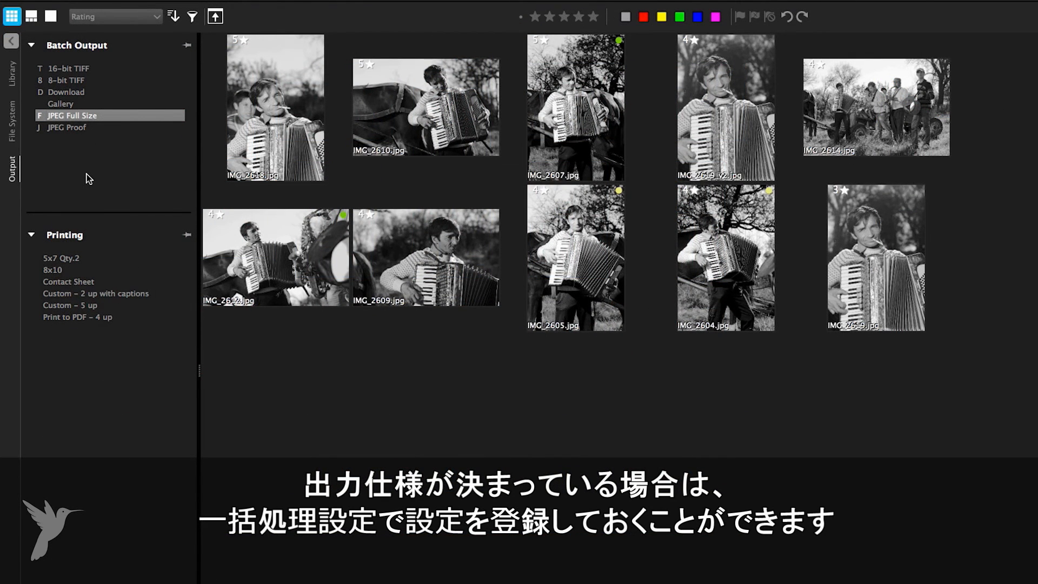
# - Open the export settings for a new batch output, examine the available options, and close them without saving
pyautogui.rightClick(87, 161)
pyautogui.click(107, 170)
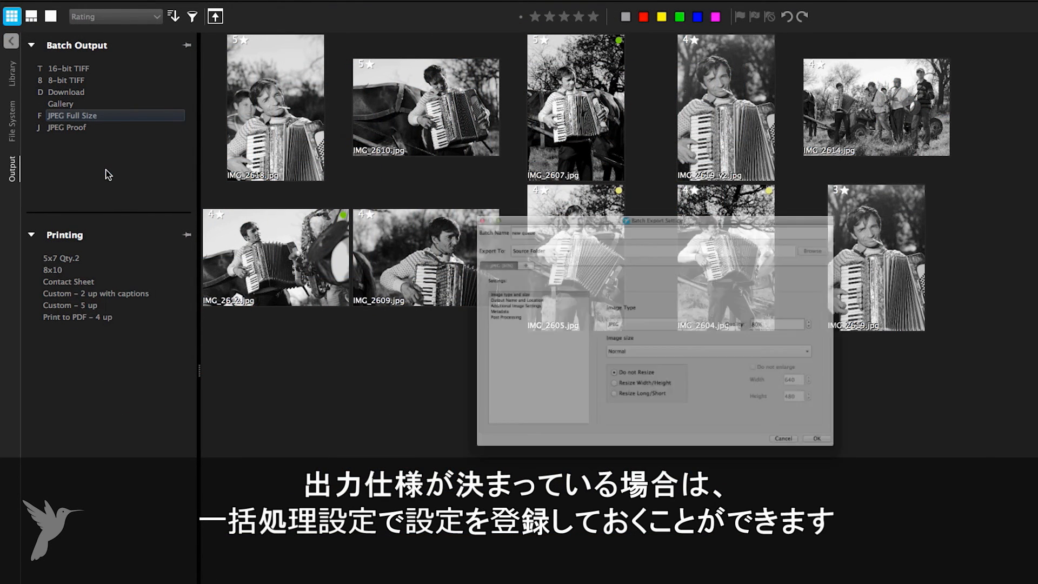
pyautogui.moveTo(459, 148); pyautogui.dragTo(447, 148)
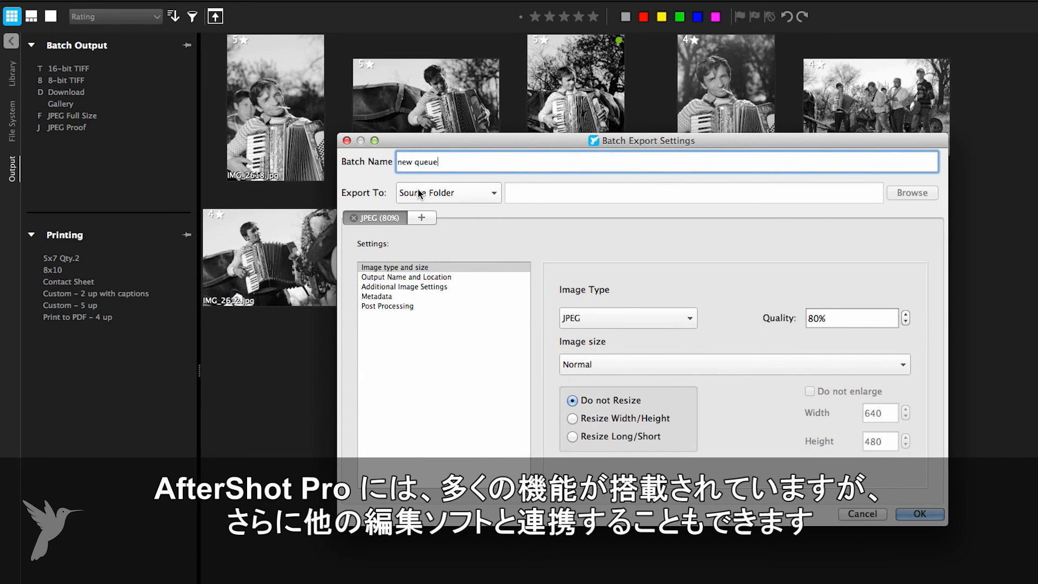
pyautogui.click(863, 514)
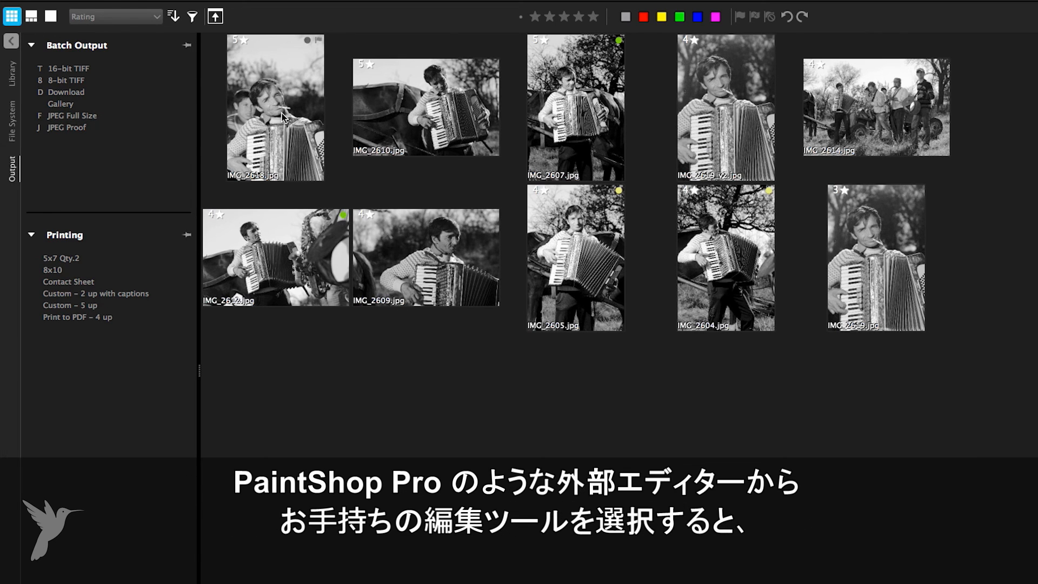
# - Send IMG_2618.jpg to an external editor, choosing Adobe Photoshop CS6 as the editor and TIFF (16-bit) as the file format
pyautogui.click(244, 49)
pyautogui.click(221, 21)
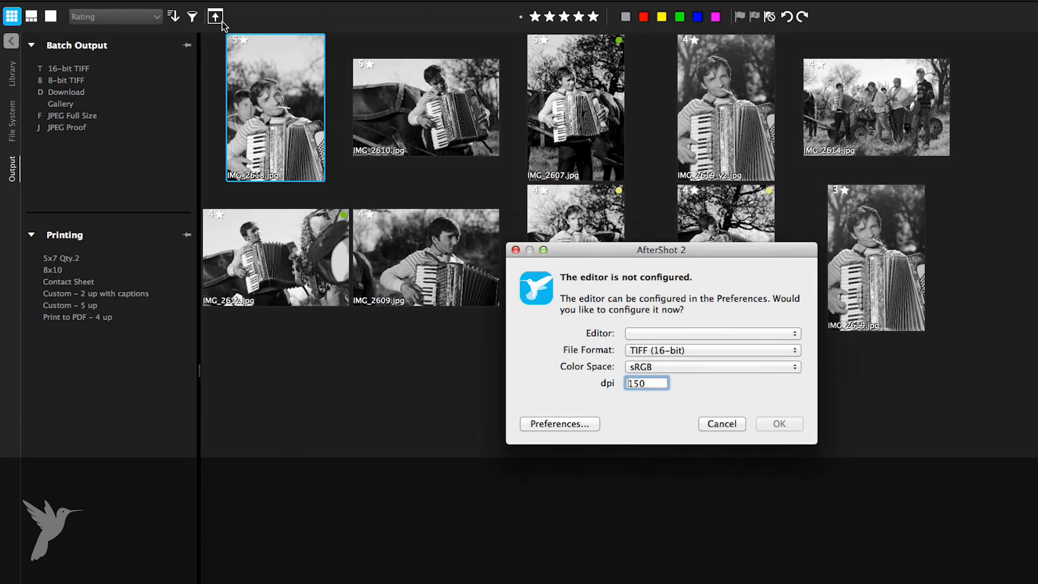
pyautogui.click(760, 336)
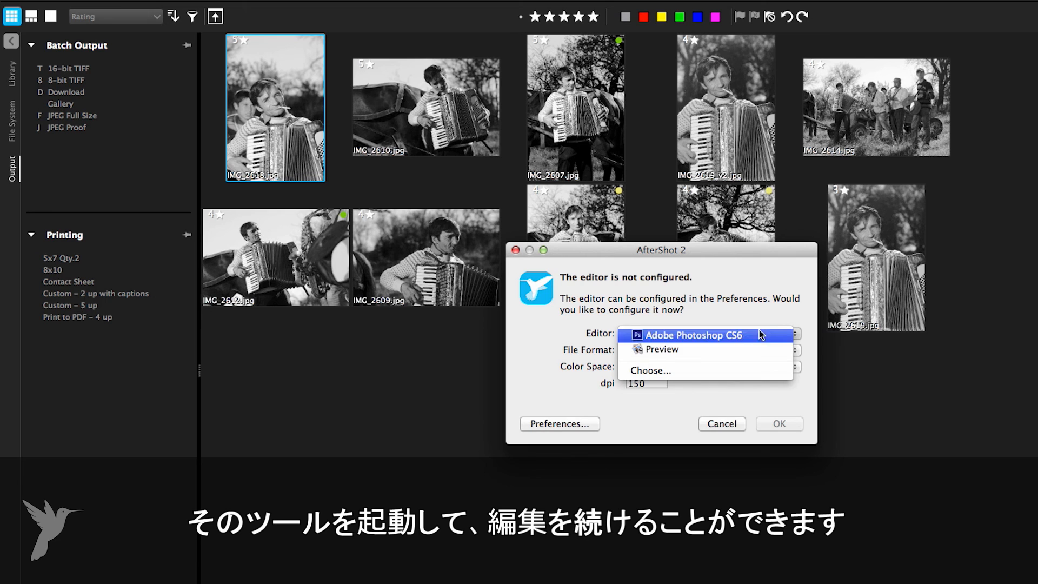
pyautogui.click(753, 332)
pyautogui.click(750, 352)
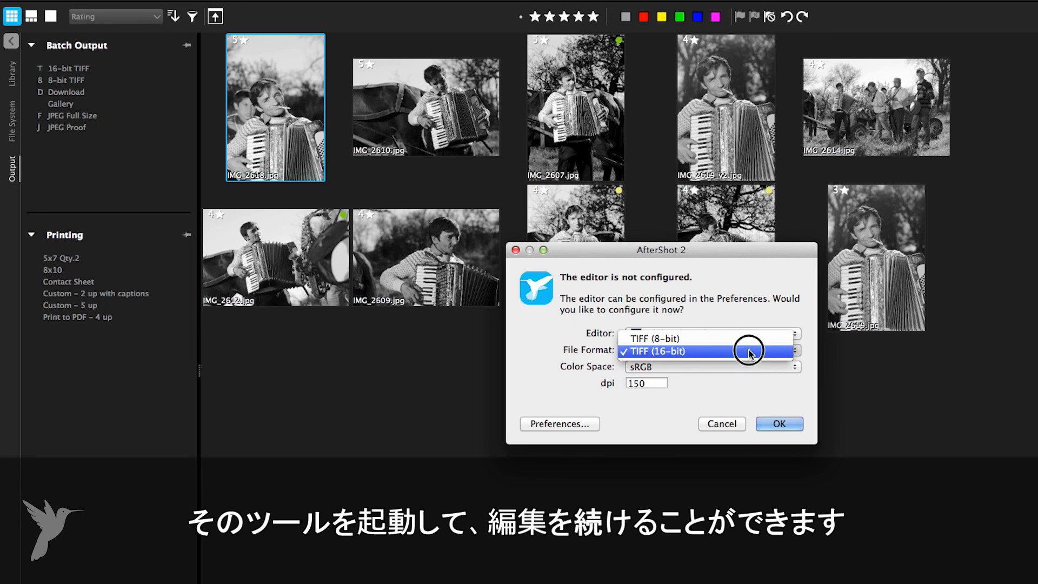
pyautogui.click(751, 389)
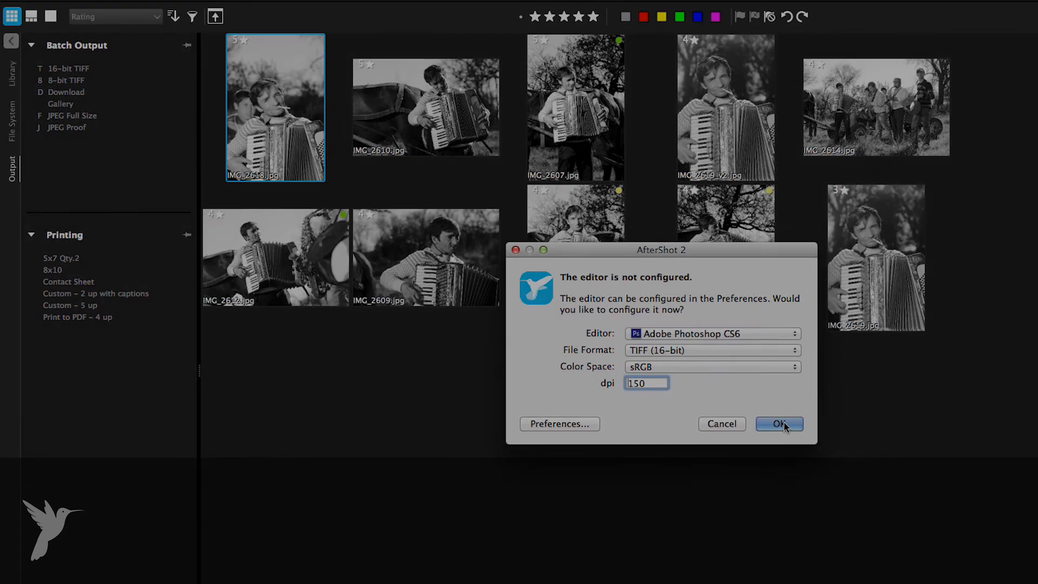